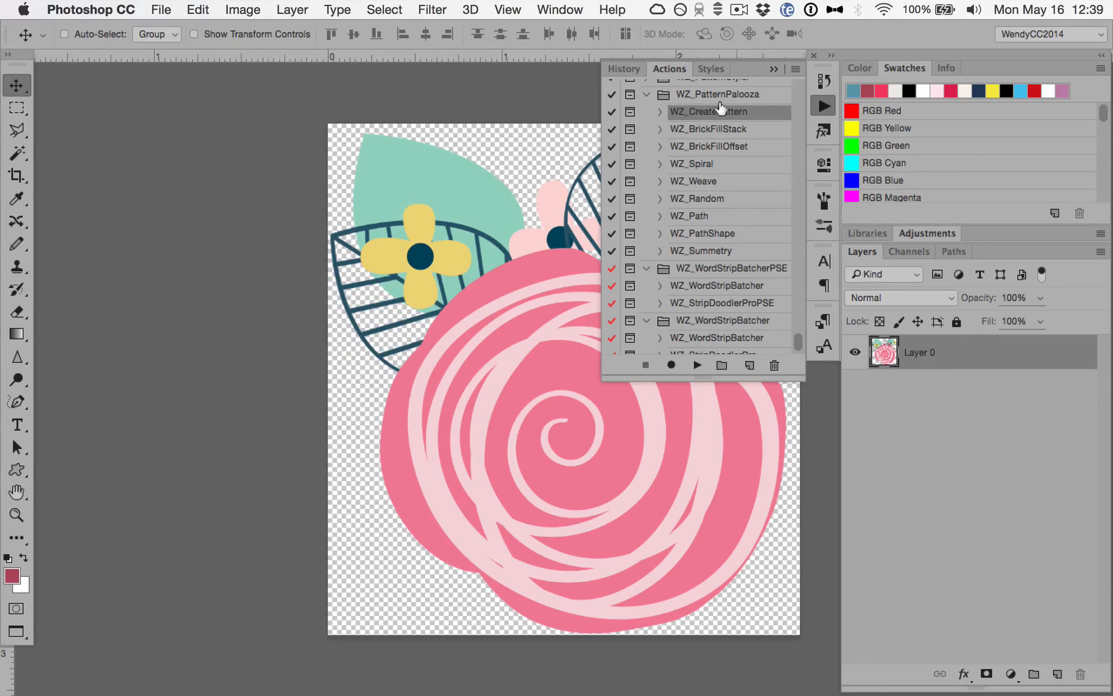
Run the WZ_BrickFillStack action and choose WZ_DigiScrap_Flower as the custom pattern for its fill.
click(733, 125)
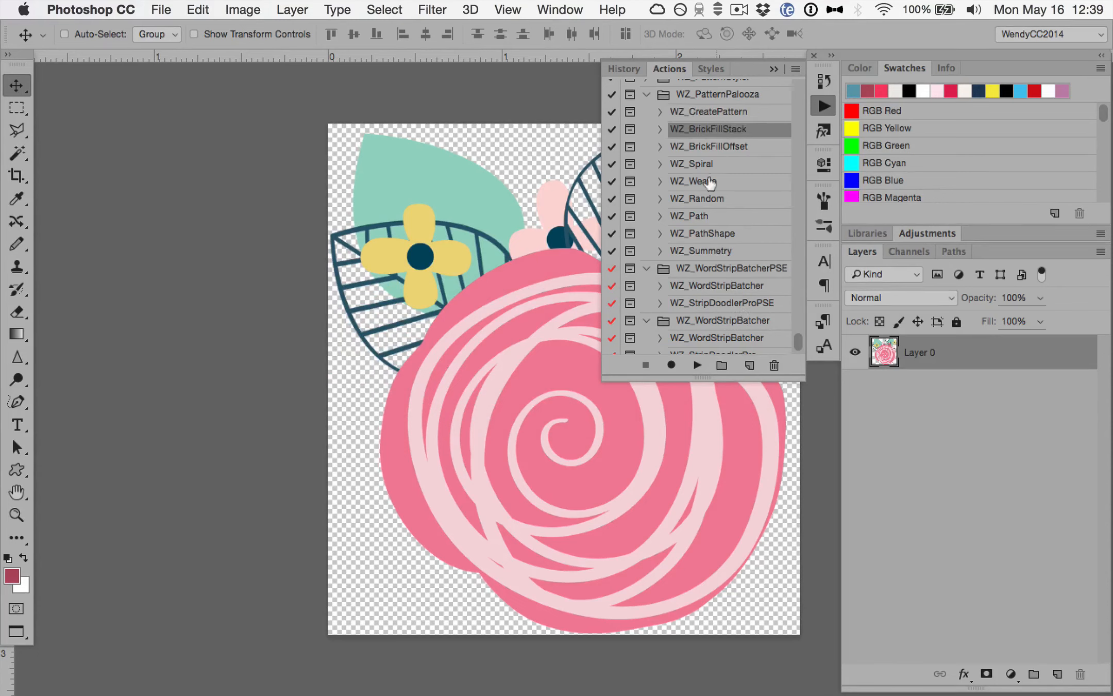
click(697, 365)
click(527, 307)
drag(584, 340, 580, 435)
click(516, 422)
key(Down)
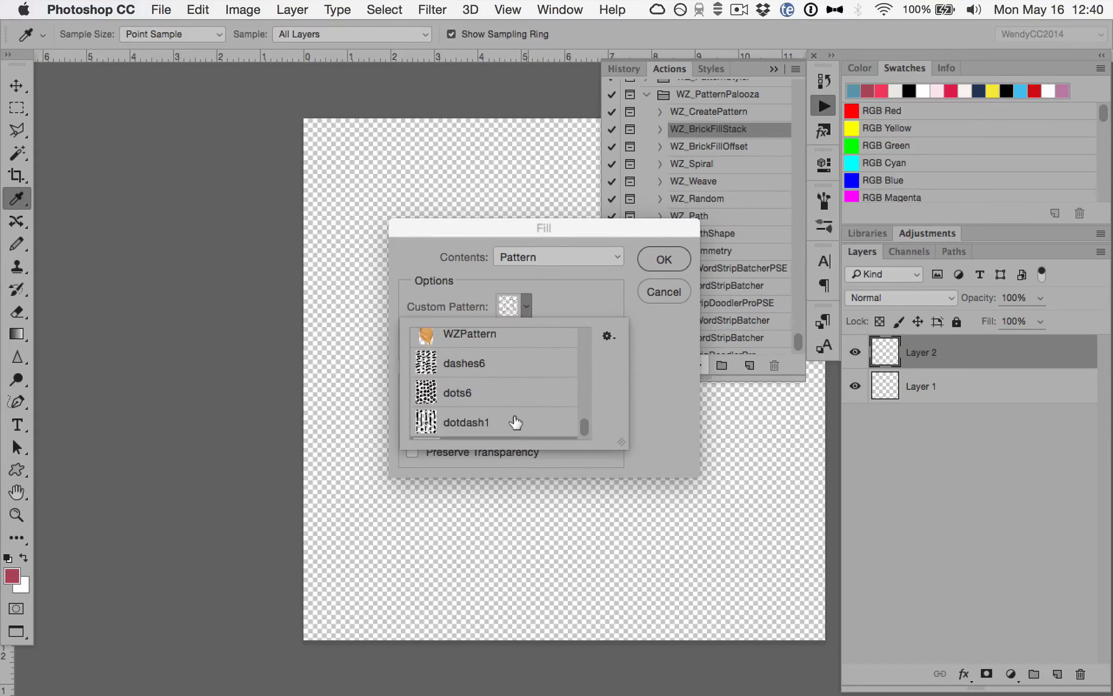
key(Down)
key(Down)
key(Down)
key(Down)
key(Down)
key(Down)
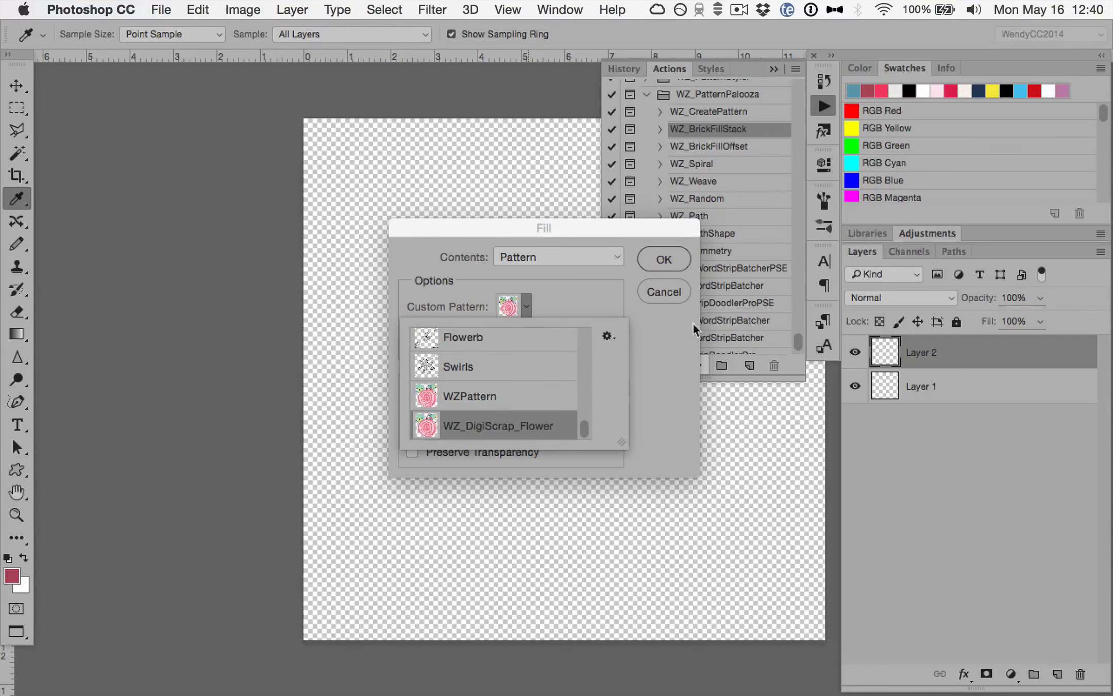
click(666, 255)
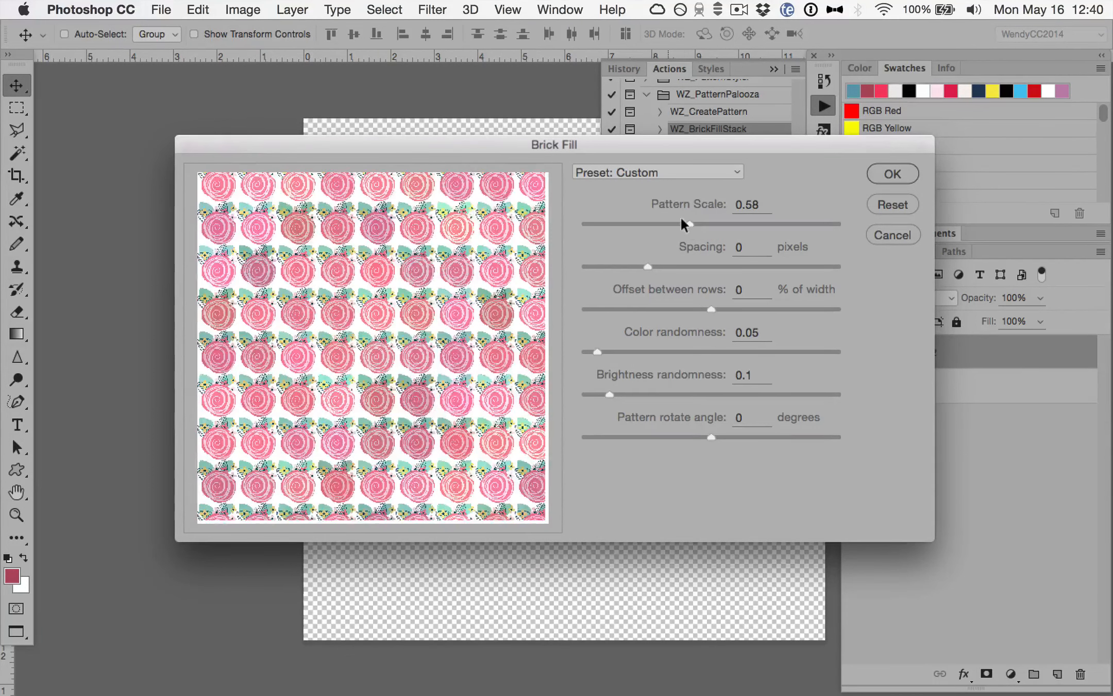
Set the brick fill's pattern scale to 0.61 and its spacing to 0 pixels.
drag(682, 219, 689, 219)
mouse_move(639, 264)
mouse_down()
mouse_move(664, 261)
mouse_move(641, 261)
mouse_up()
click(757, 248)
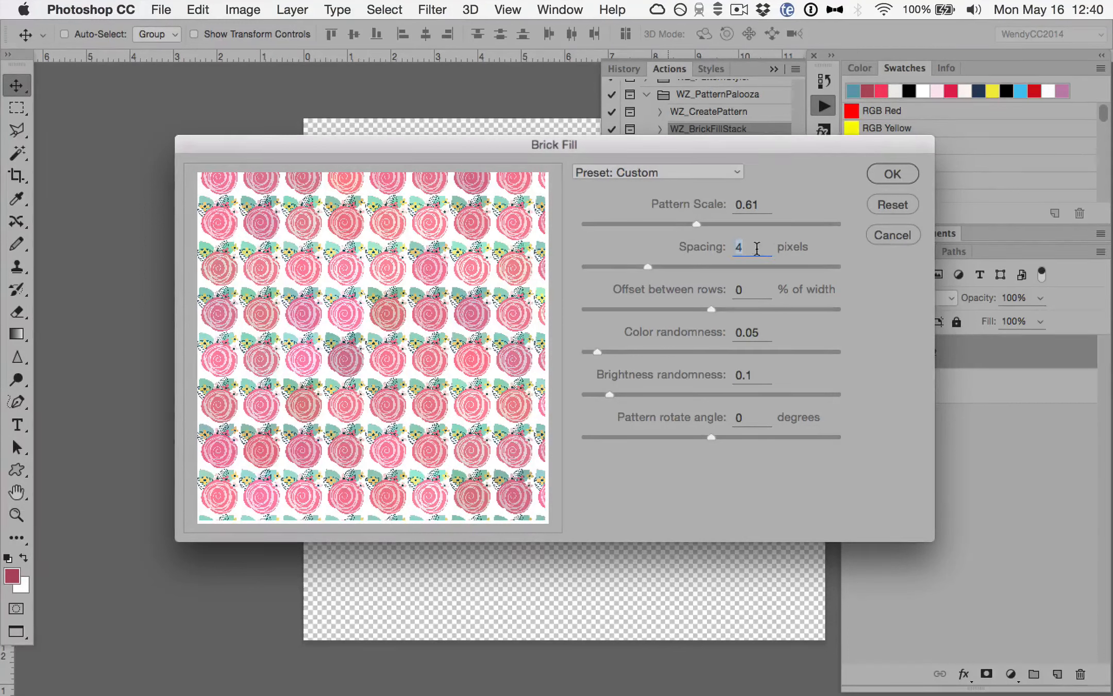
text(0)
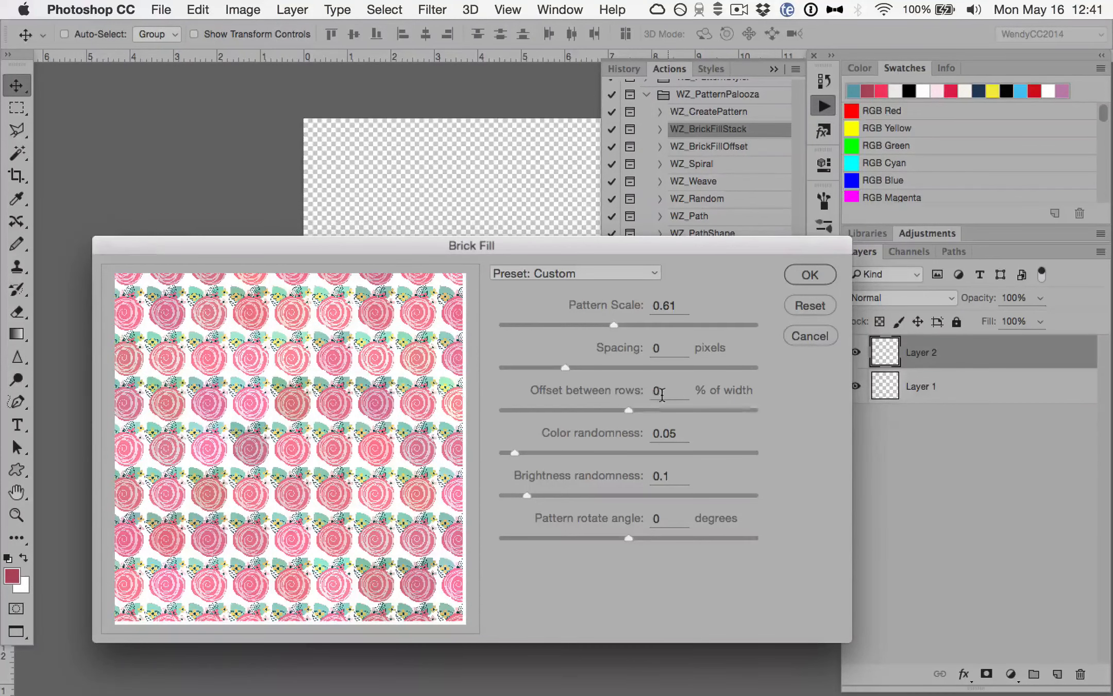
Set the brick fill's offset between rows to 50% of width.
drag(624, 401, 636, 401)
text(50)
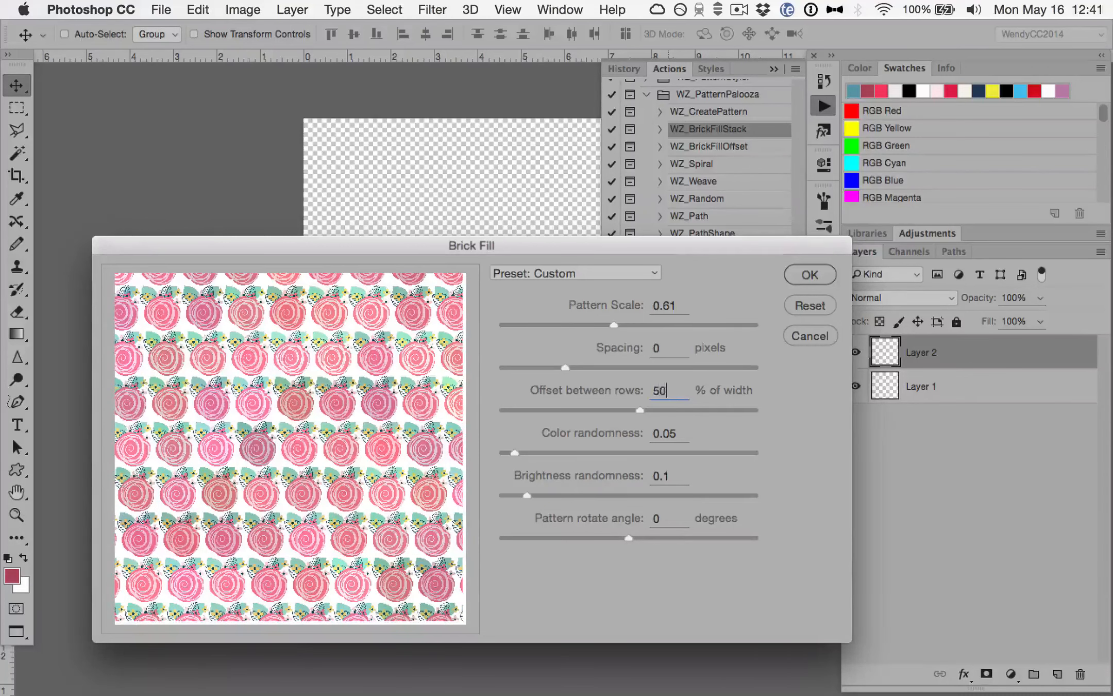
click(392, 426)
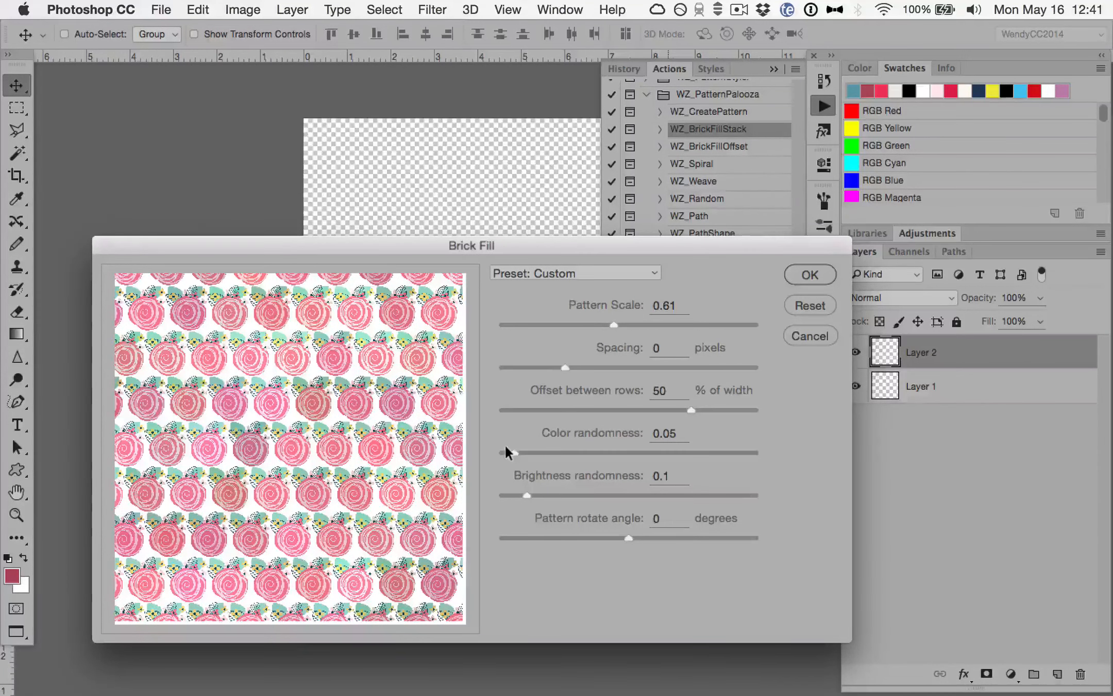
Lower the brick fill's color randomness to 0.03, reduce its brightness randomness, and increase the pattern rotate angle.
drag(506, 452, 479, 452)
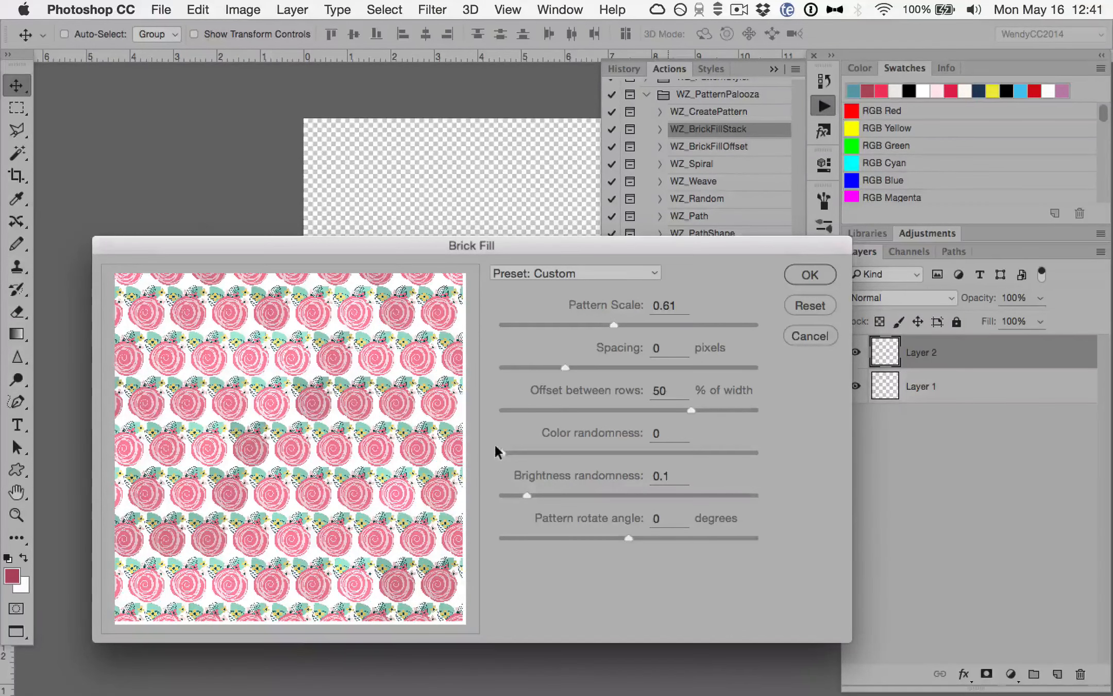
drag(495, 446, 438, 451)
drag(526, 491, 502, 452)
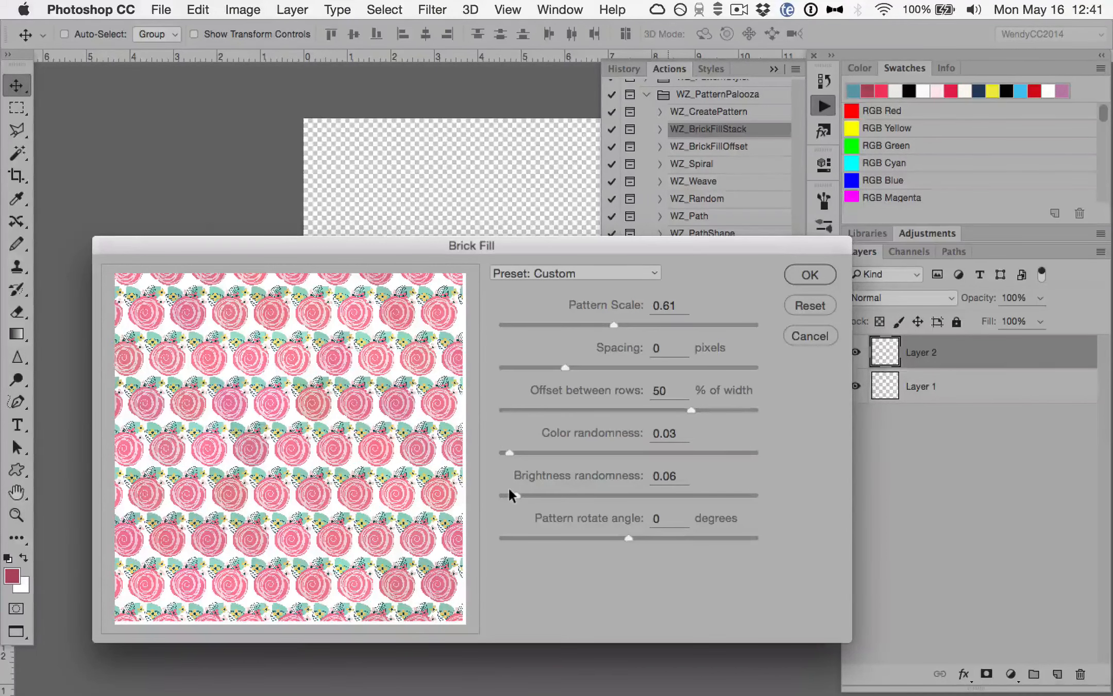
drag(510, 495, 505, 493)
drag(629, 538, 708, 538)
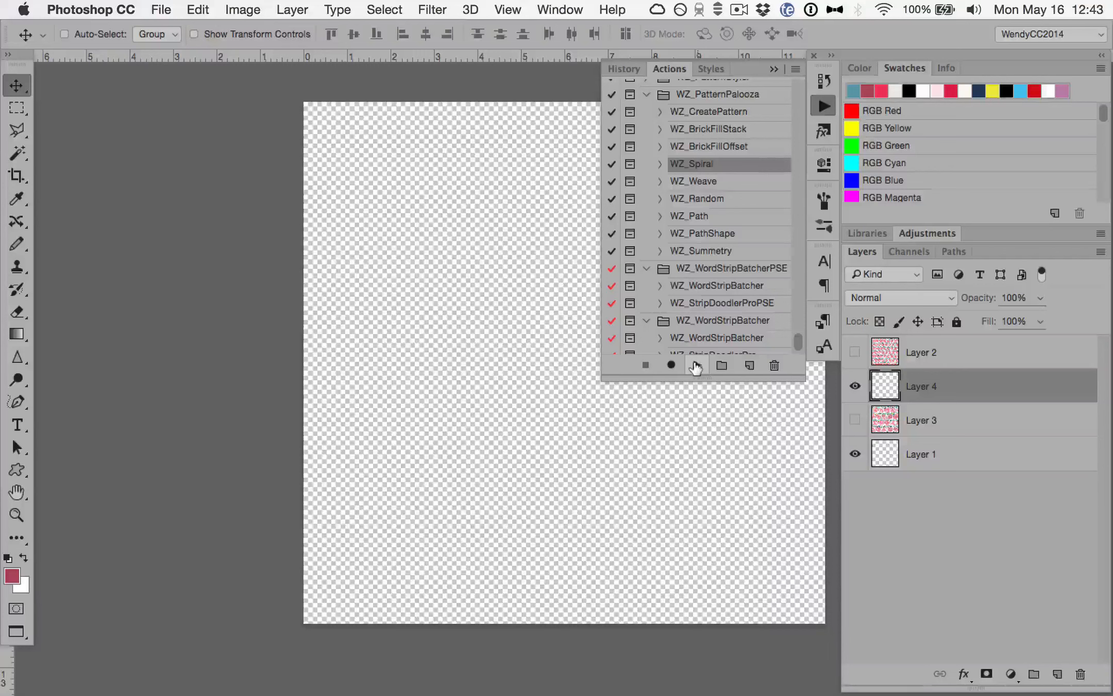
Run the WZ_Spiral action with the WZ_DigiScrap_Flower pattern at a pattern scale of 0.59.
click(696, 365)
click(668, 280)
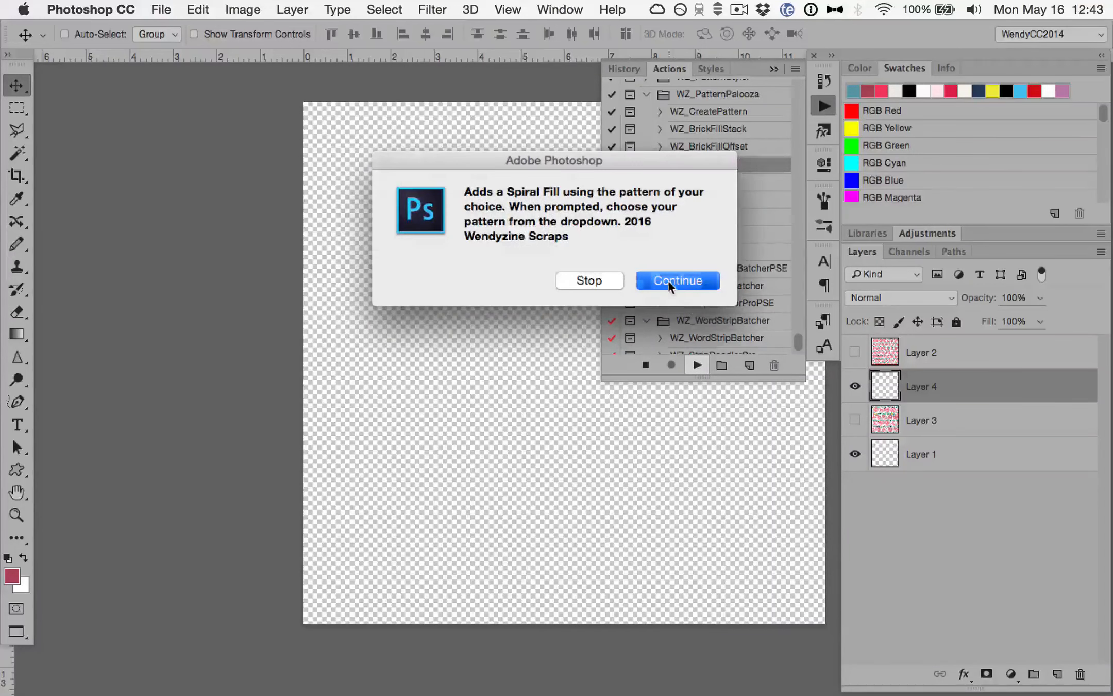
click(527, 307)
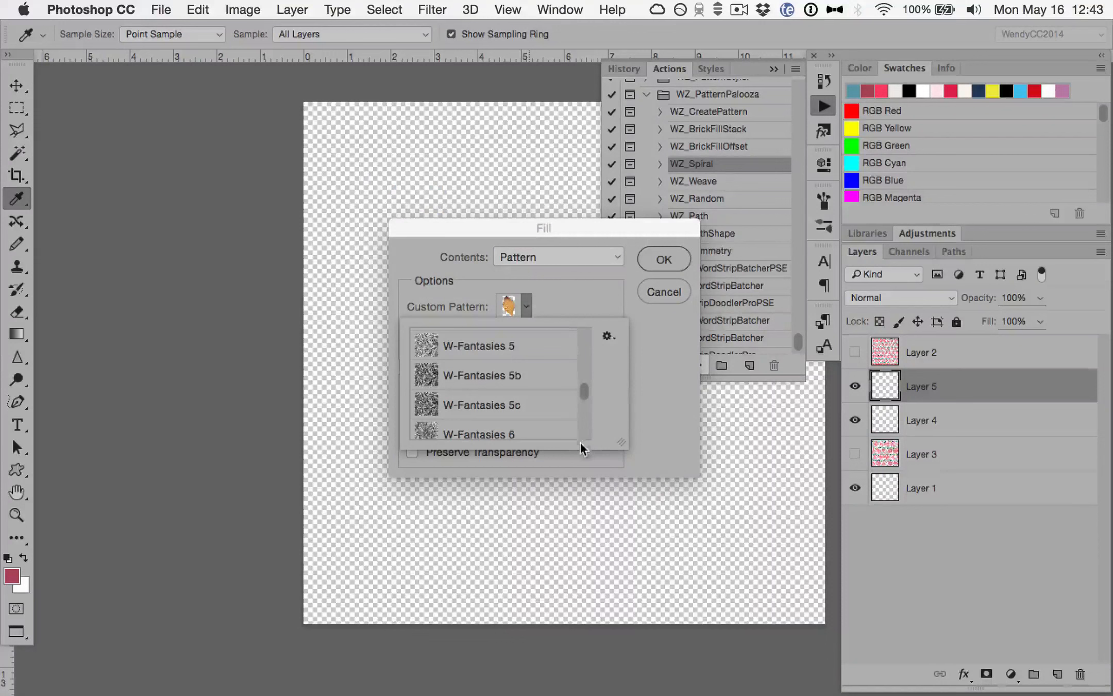
scroll(509, 413, down, 10)
click(510, 415)
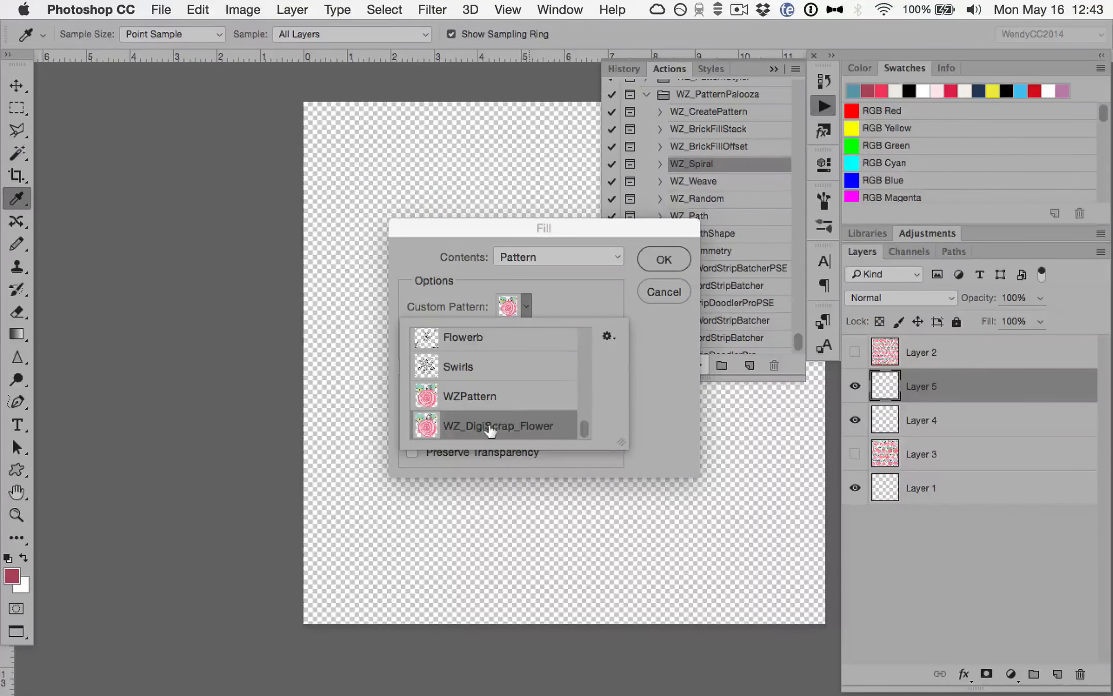
click(669, 252)
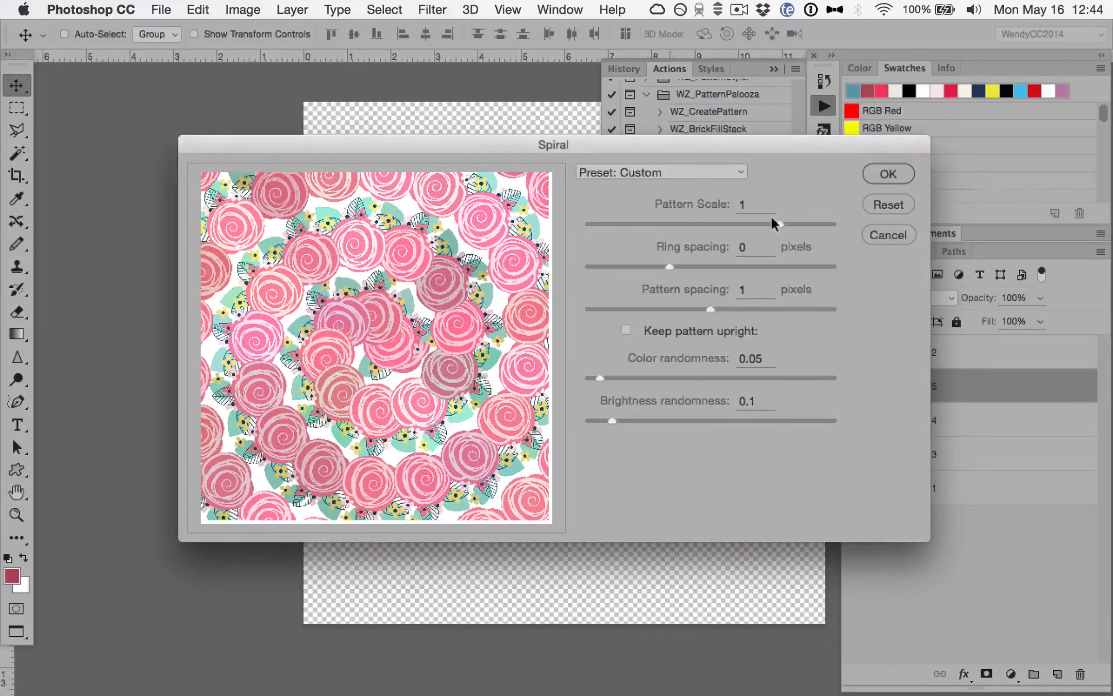
drag(772, 219, 681, 217)
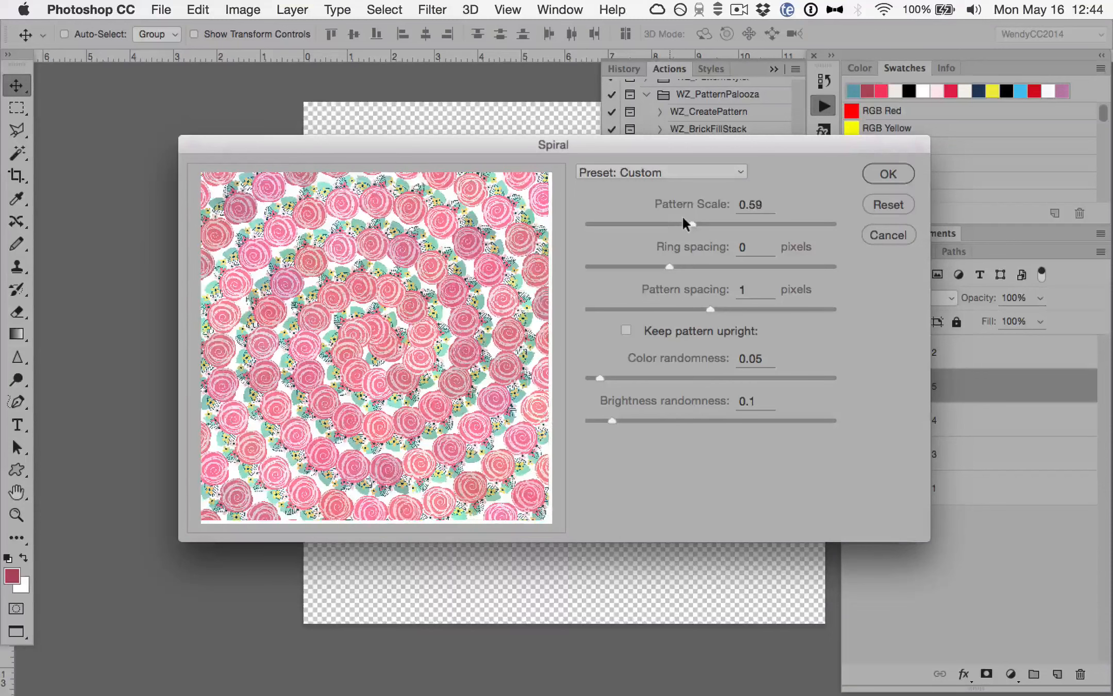
click(889, 175)
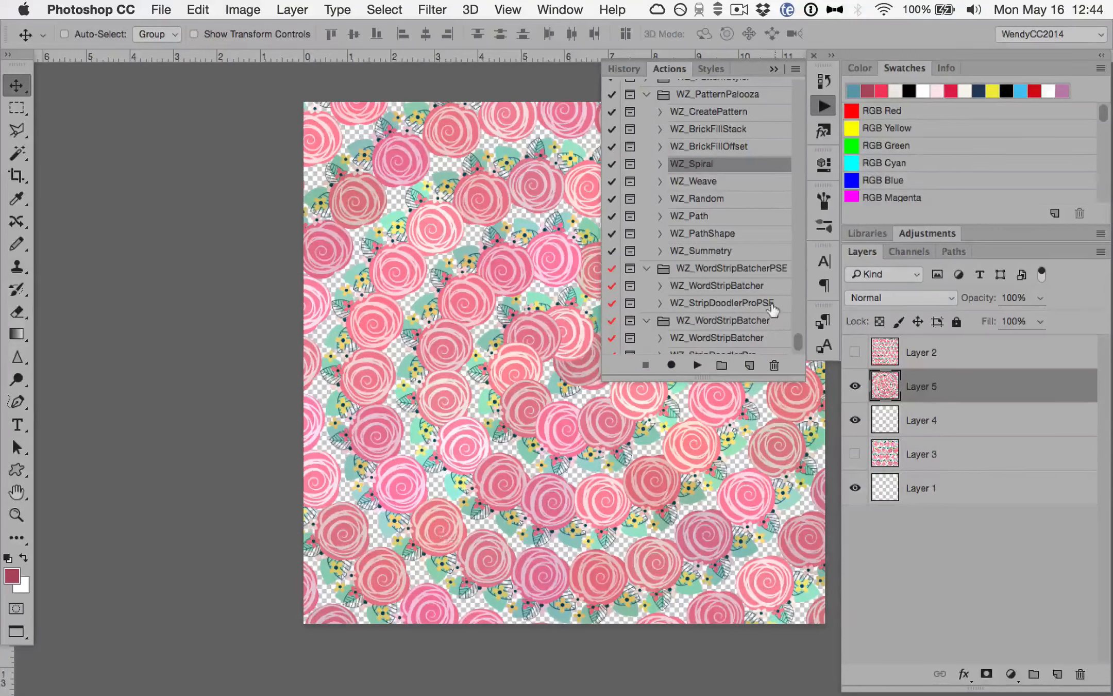
Run the WZ_Weave action with the orange leaf WZPattern as the custom pattern for its cross weave fill.
click(703, 181)
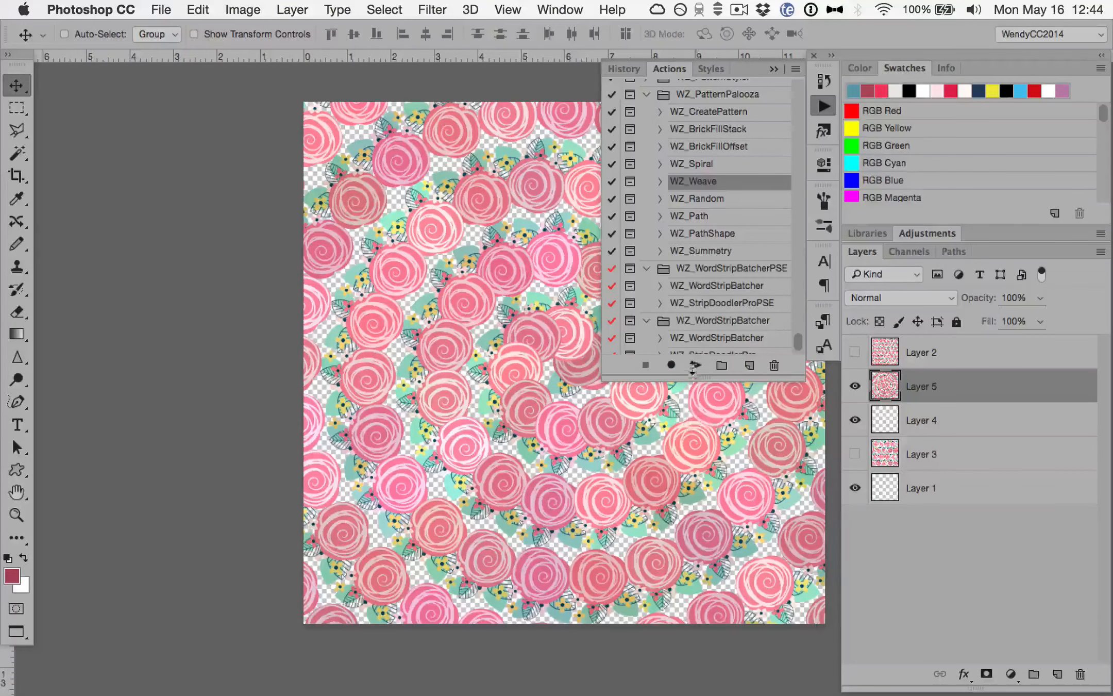
click(696, 365)
click(697, 365)
click(674, 279)
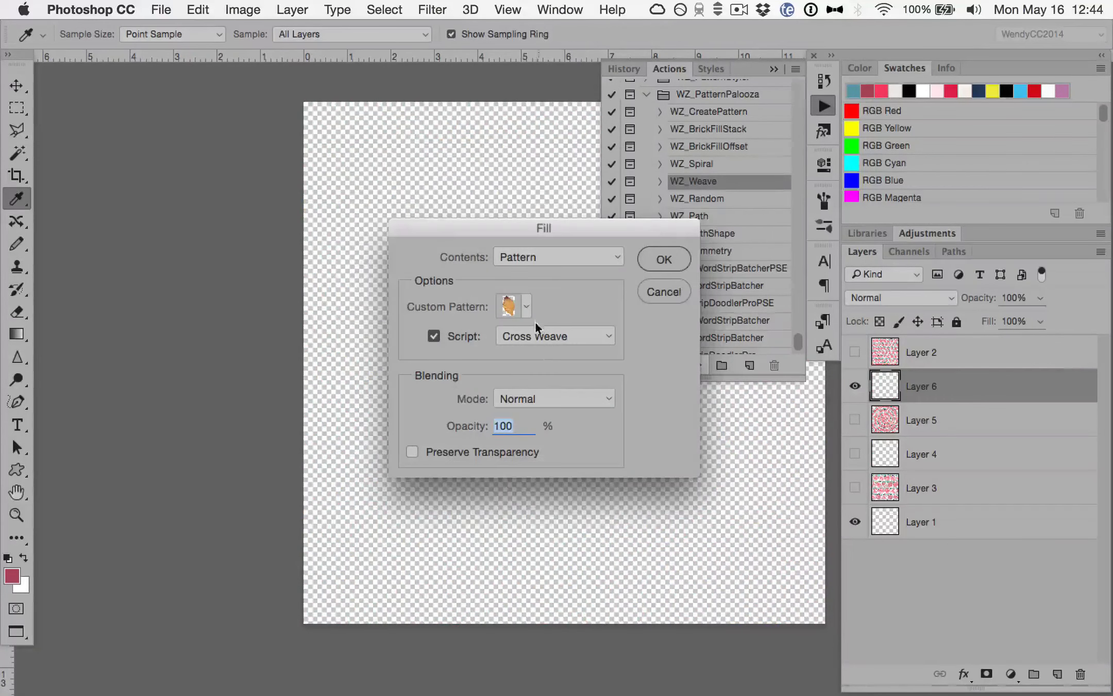
click(523, 308)
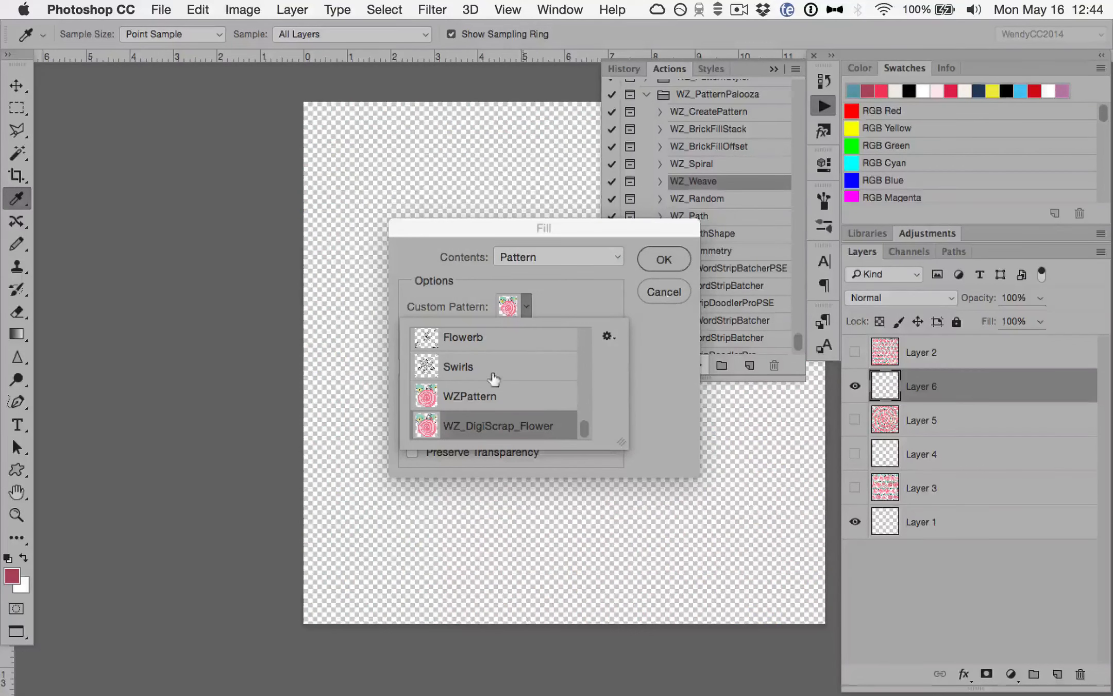
key(Up)
key(Up)
key(Up)
key(Up)
key(Up)
key(Up)
key(Up)
key(Up)
key(Up)
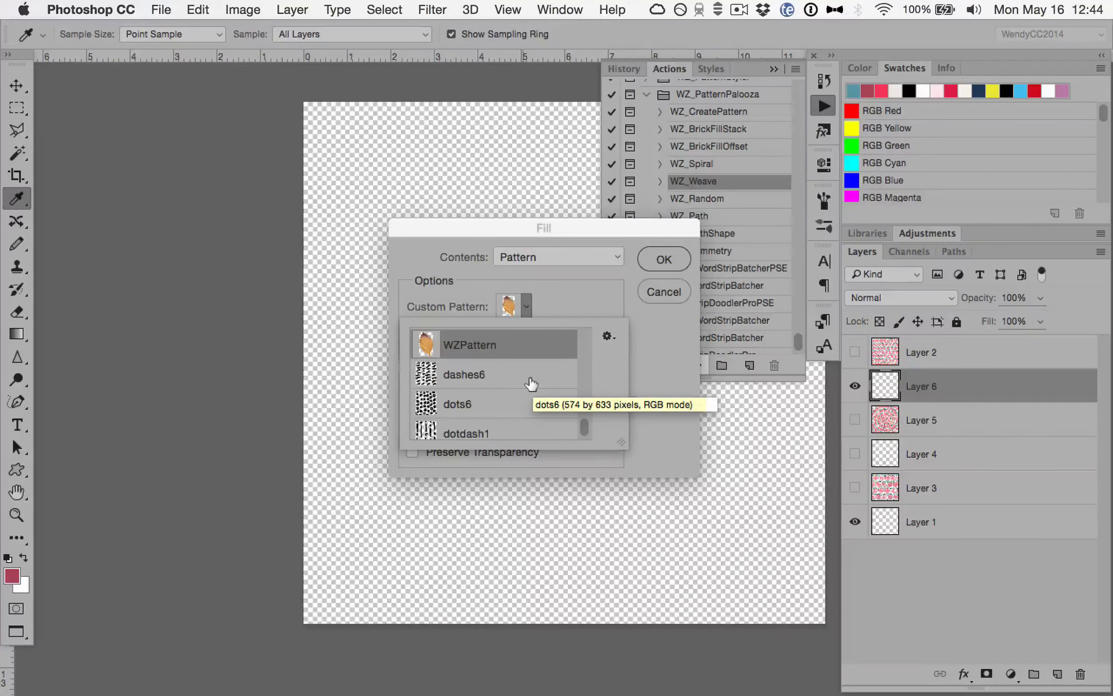
click(660, 254)
click(660, 254)
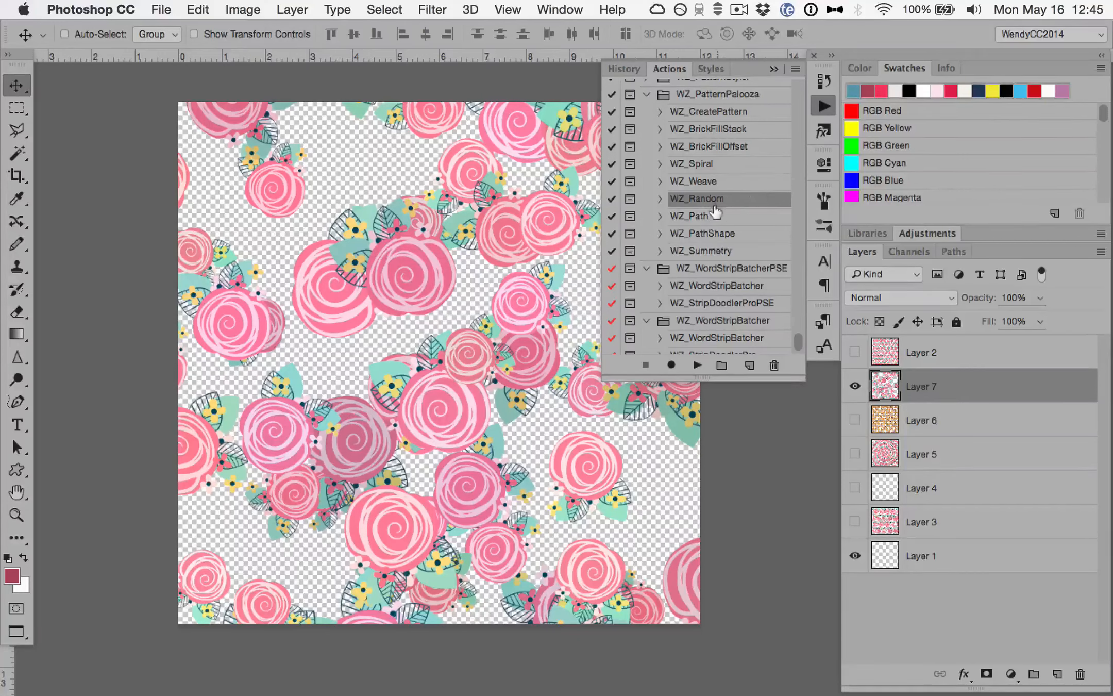
Run the WZ_Summetry action to add a symmetry fill of the pink flower pattern.
click(711, 219)
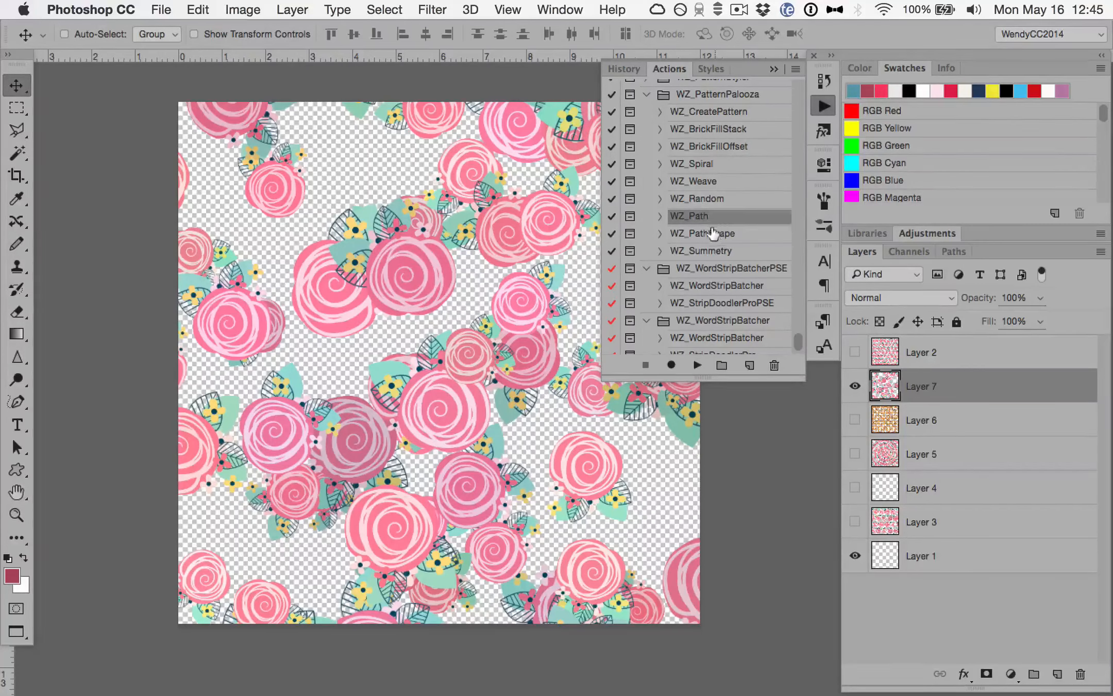
click(712, 253)
click(698, 365)
click(660, 250)
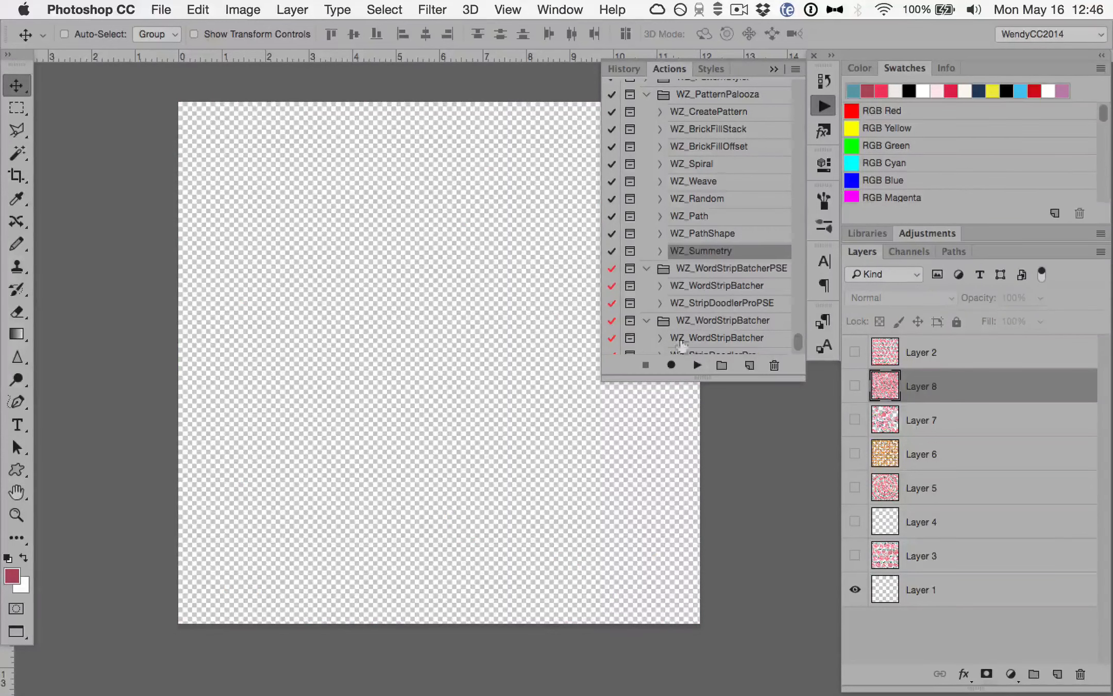
Run the WZ_Summetry action again with the orange leaf pattern at a pattern scale of 0.44.
click(697, 365)
click(670, 292)
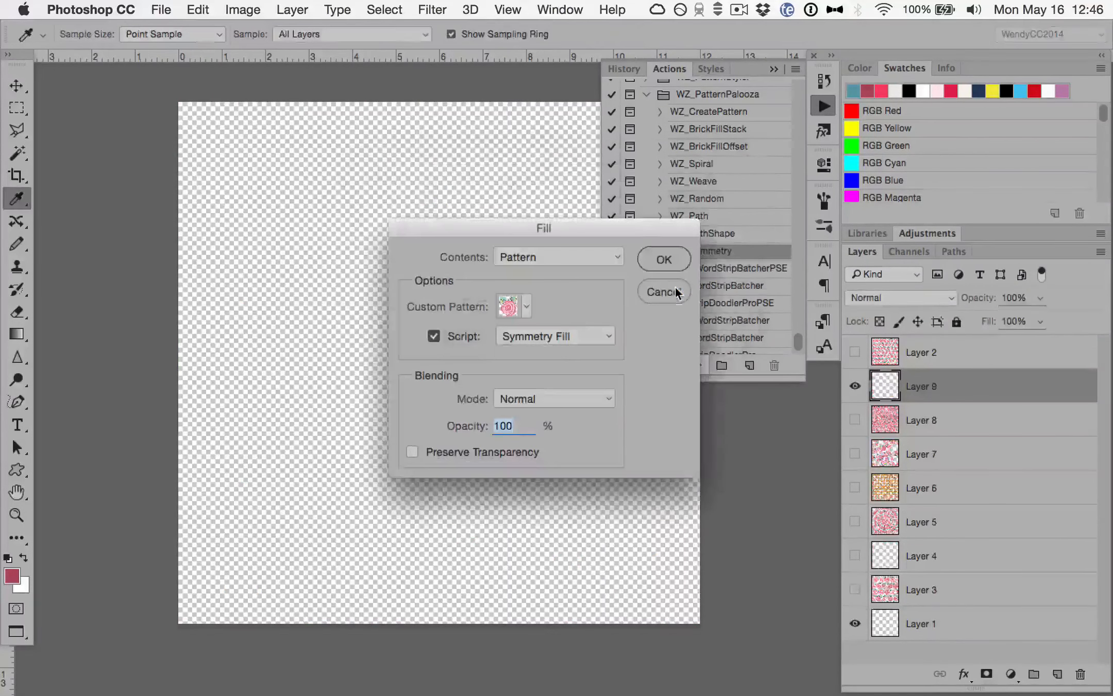
click(526, 308)
click(664, 260)
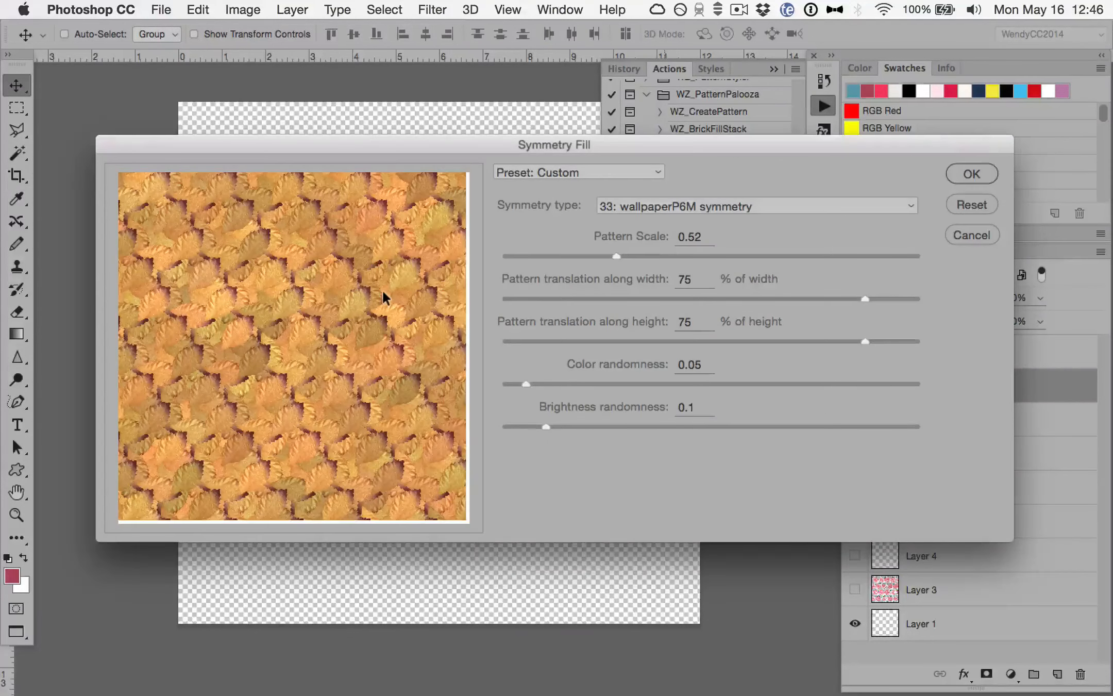
drag(612, 253, 577, 253)
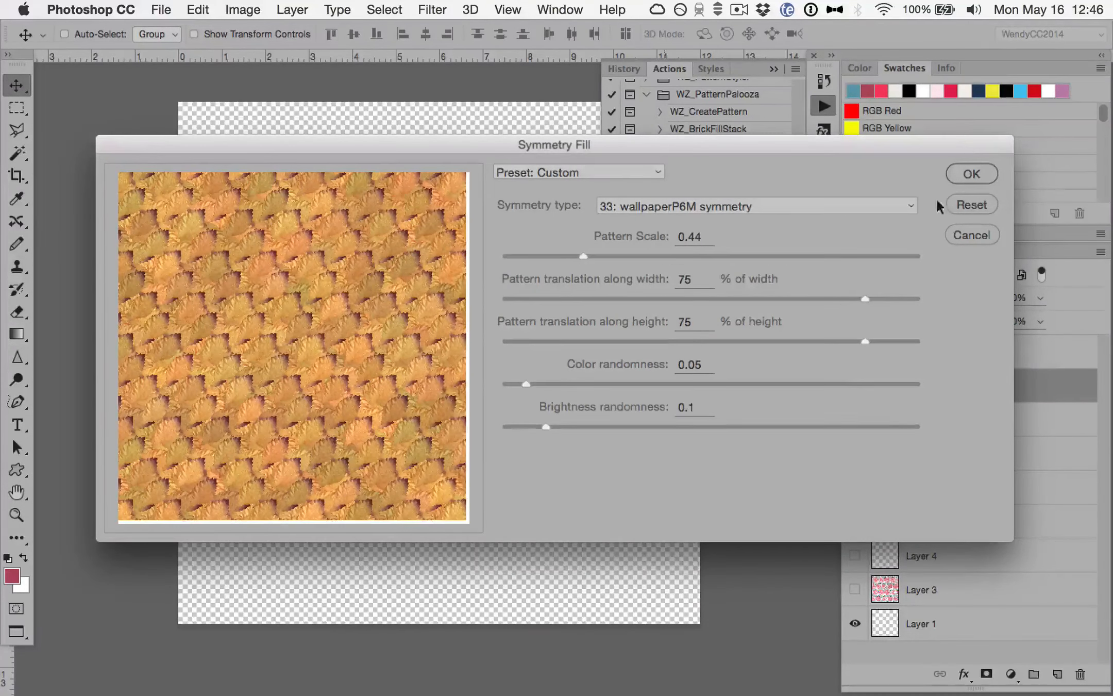
click(962, 172)
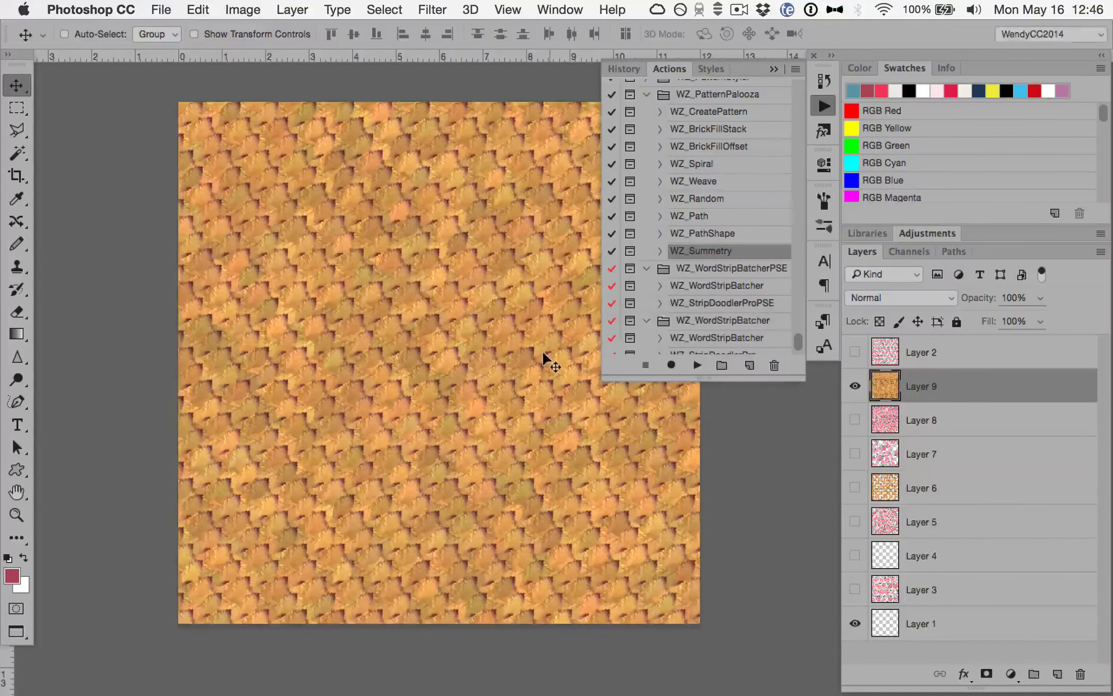
Examine the leaf symmetry fill up close and across the whole canvas.
key(super+plus)
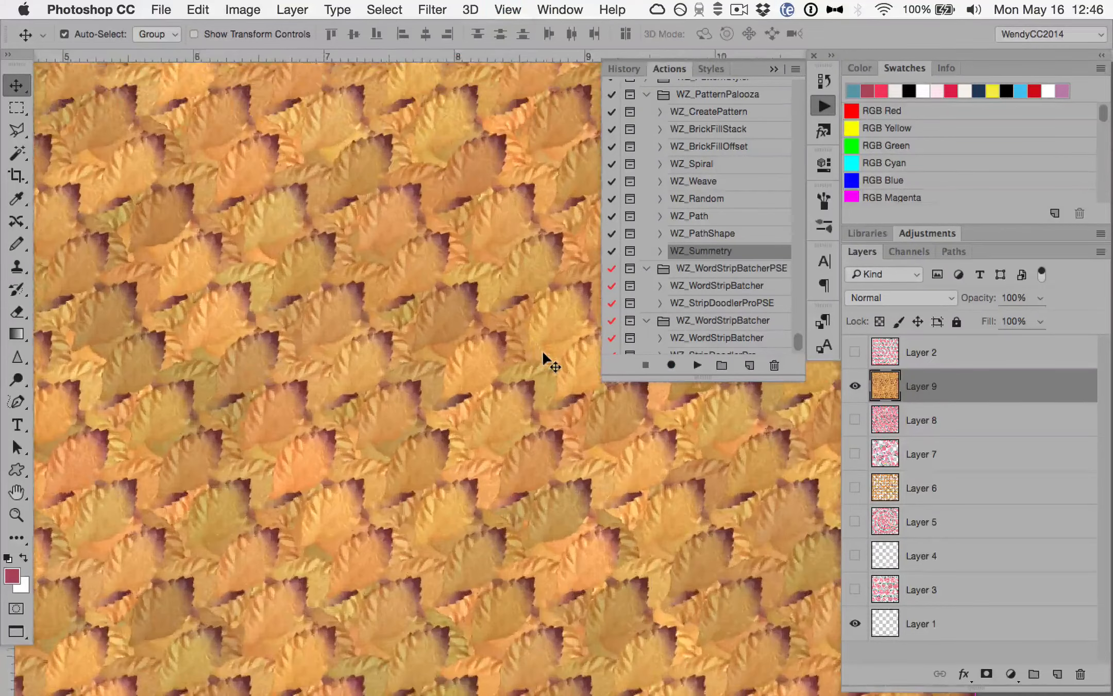
key(super+plus)
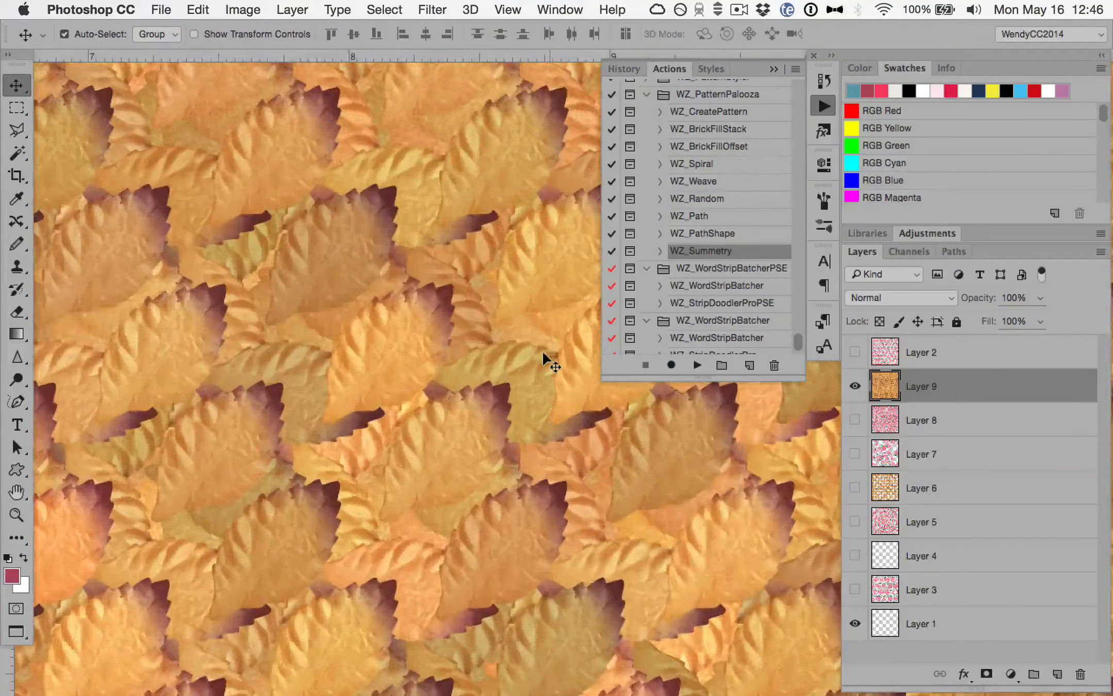
key(super+minus)
key(super+minus)
key(super+minus)
key(super+minus)
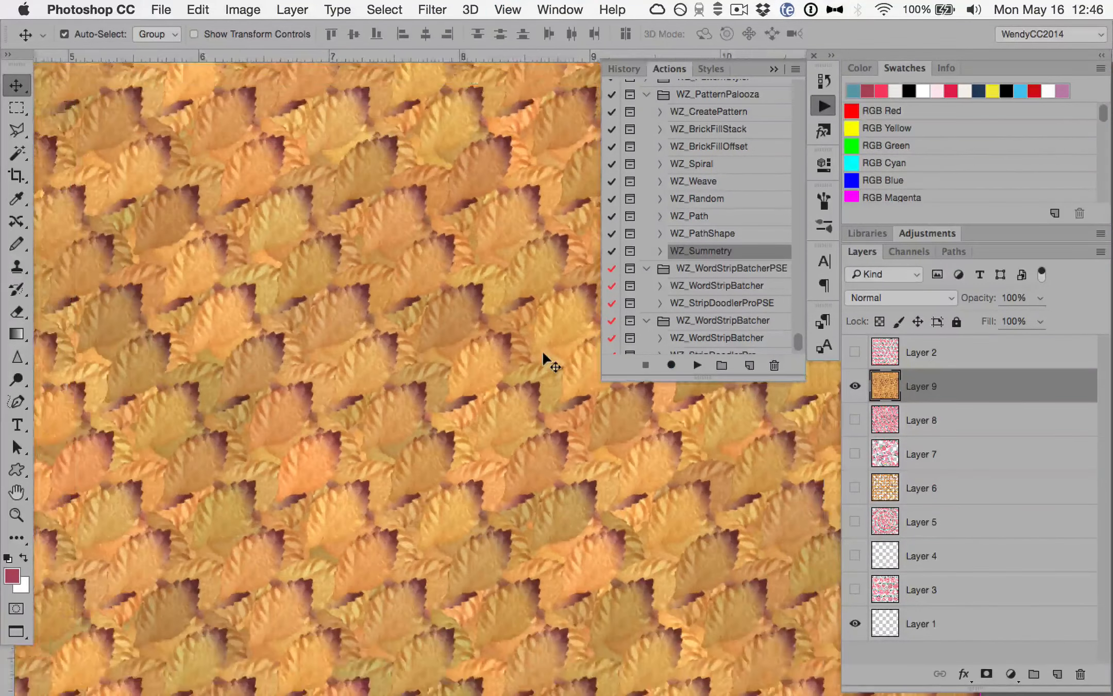
key(super+minus)
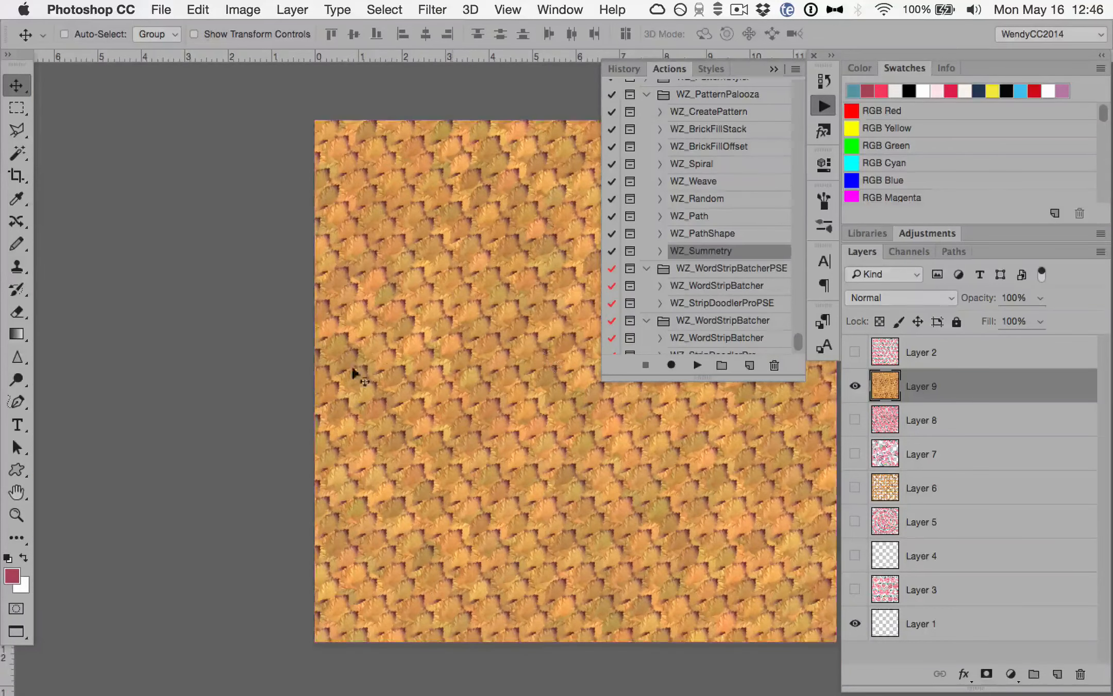
scroll(348, 398, right, 5)
scroll(345, 396, left, 2)
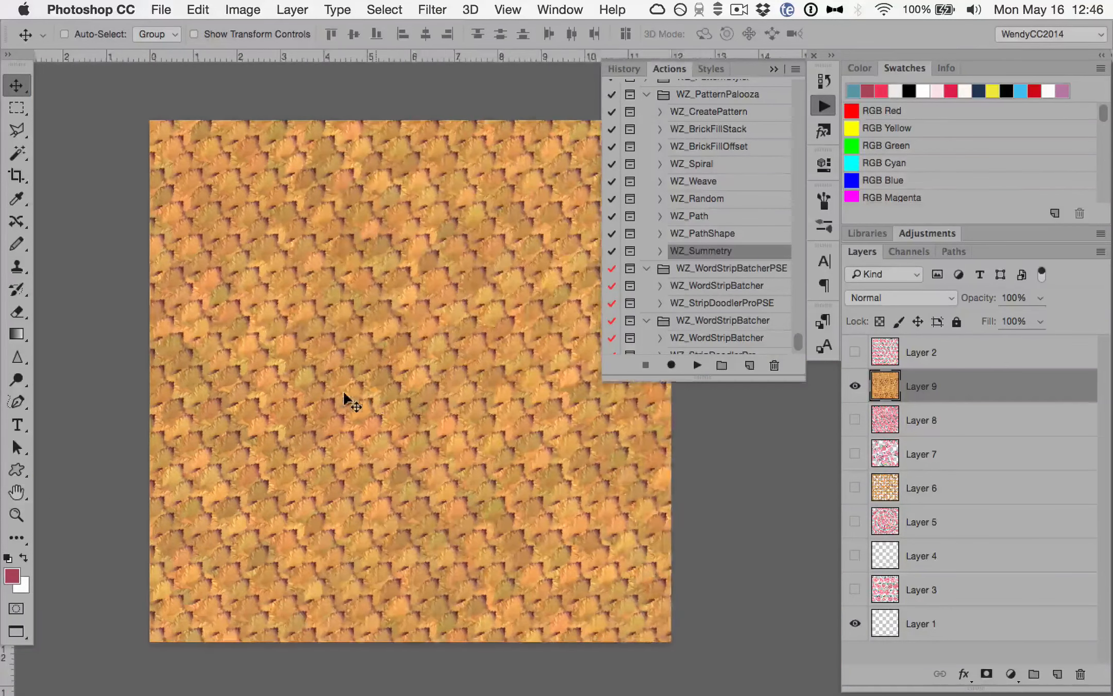
Hide Layer 9 and run the WZ_Summetry action with the orange leaf WZPattern as the custom pattern.
click(855, 386)
click(697, 365)
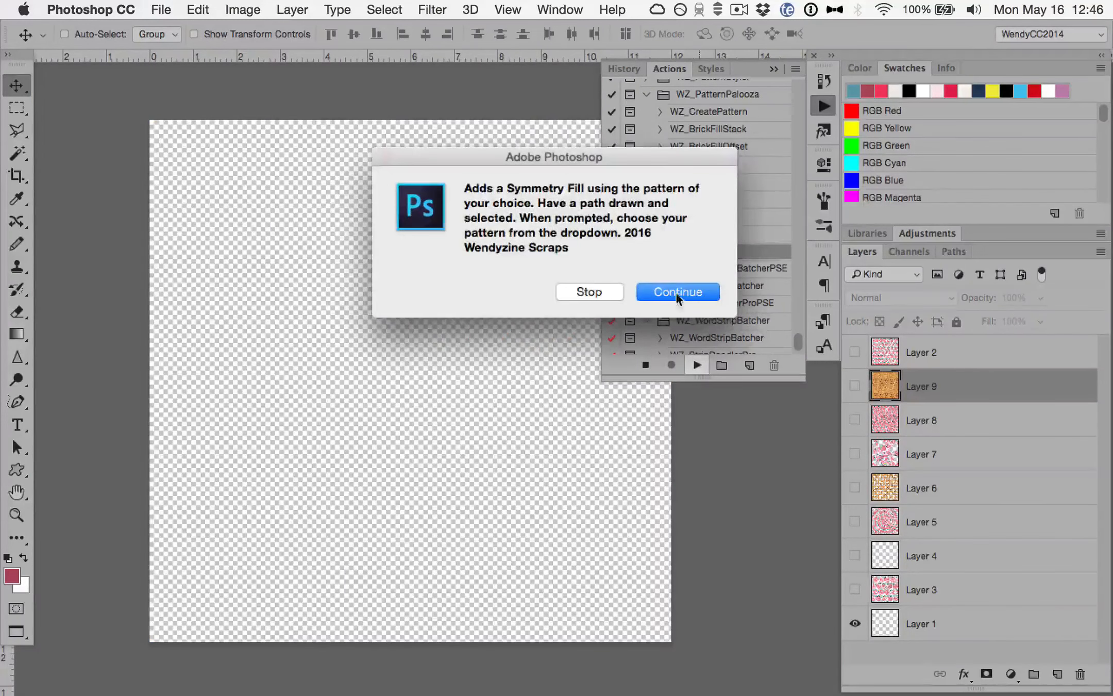
click(676, 294)
click(527, 306)
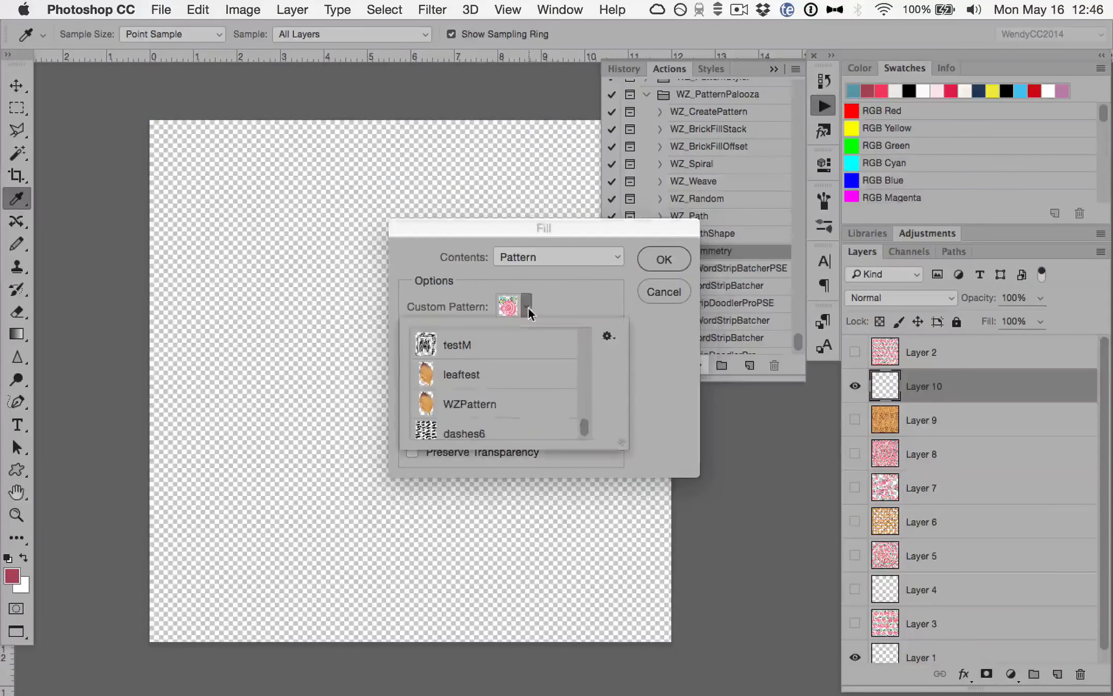
click(488, 402)
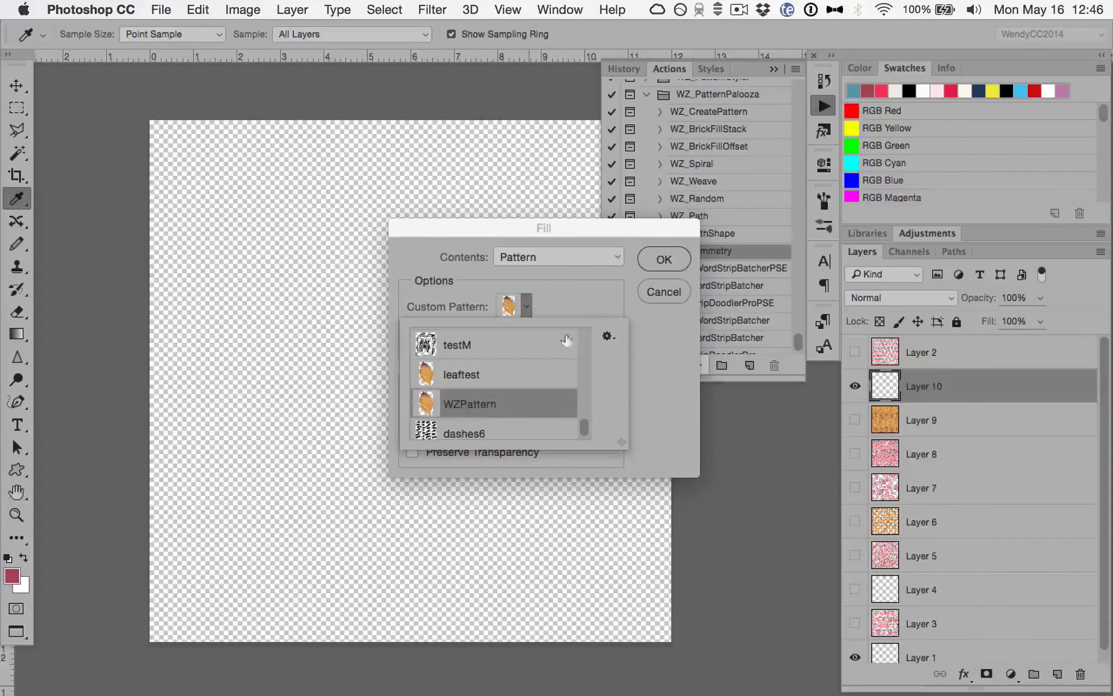
click(602, 282)
click(664, 259)
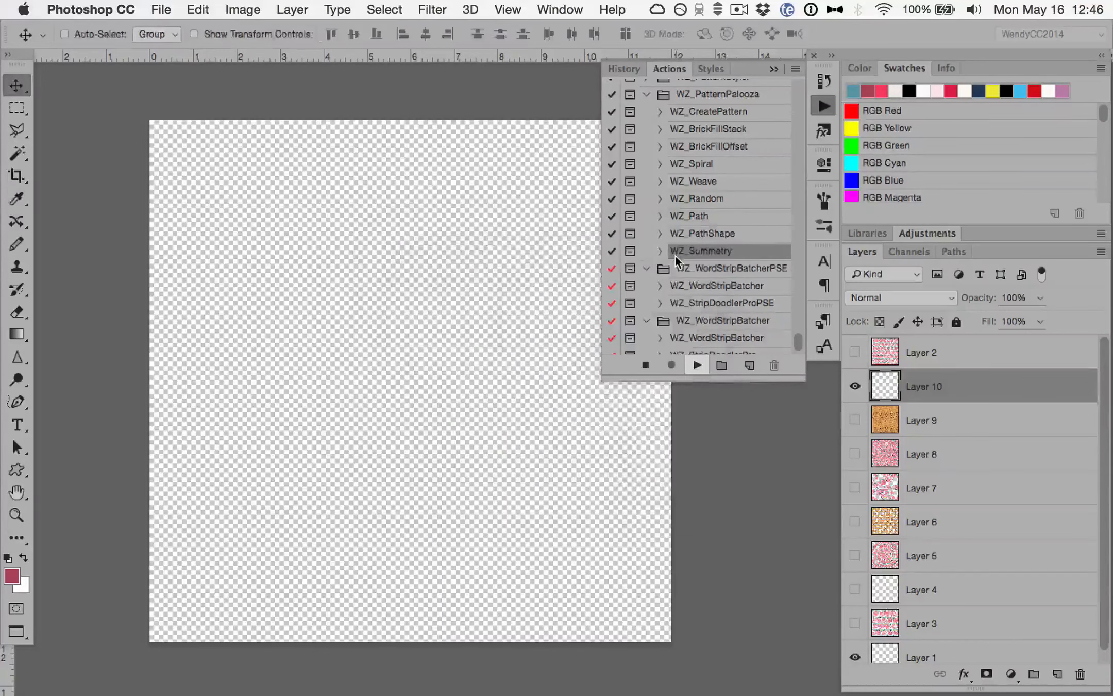
Set the symmetry type to 3, rotation symmetry with 4 elements around the center, and apply the symmetry fill.
click(761, 201)
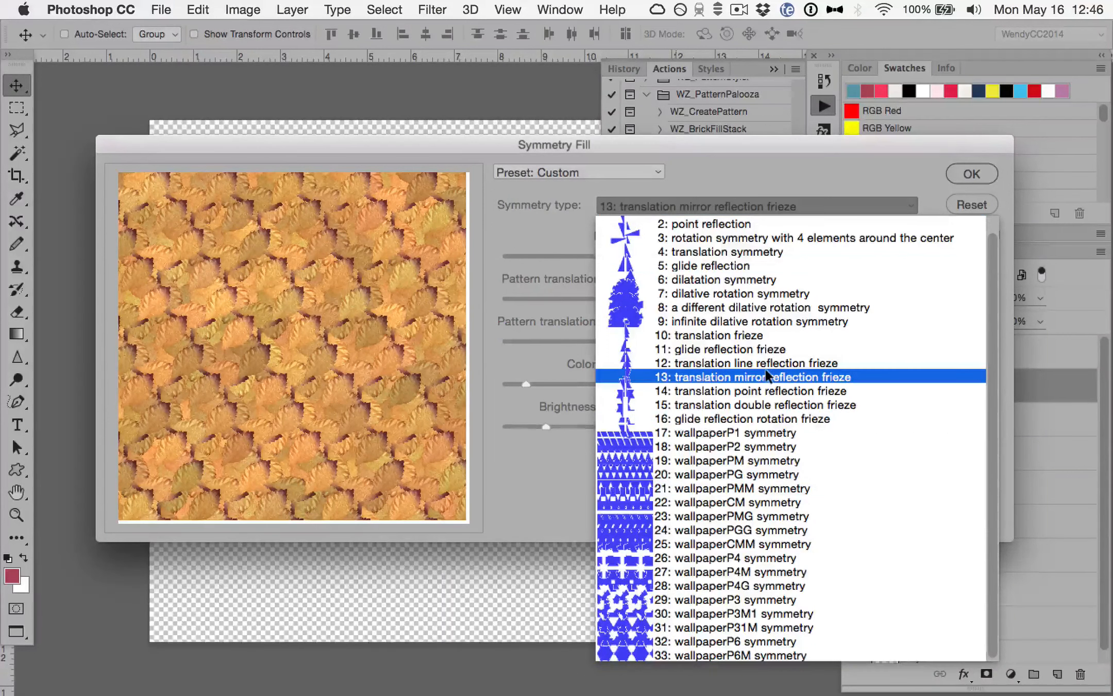
click(762, 238)
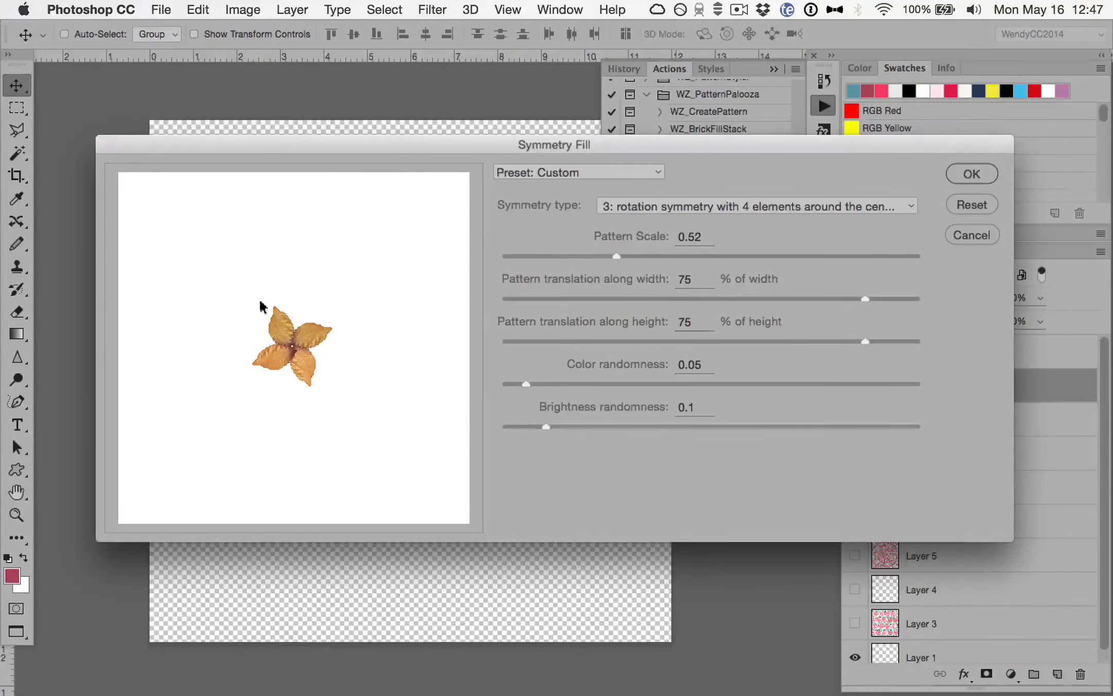
click(974, 172)
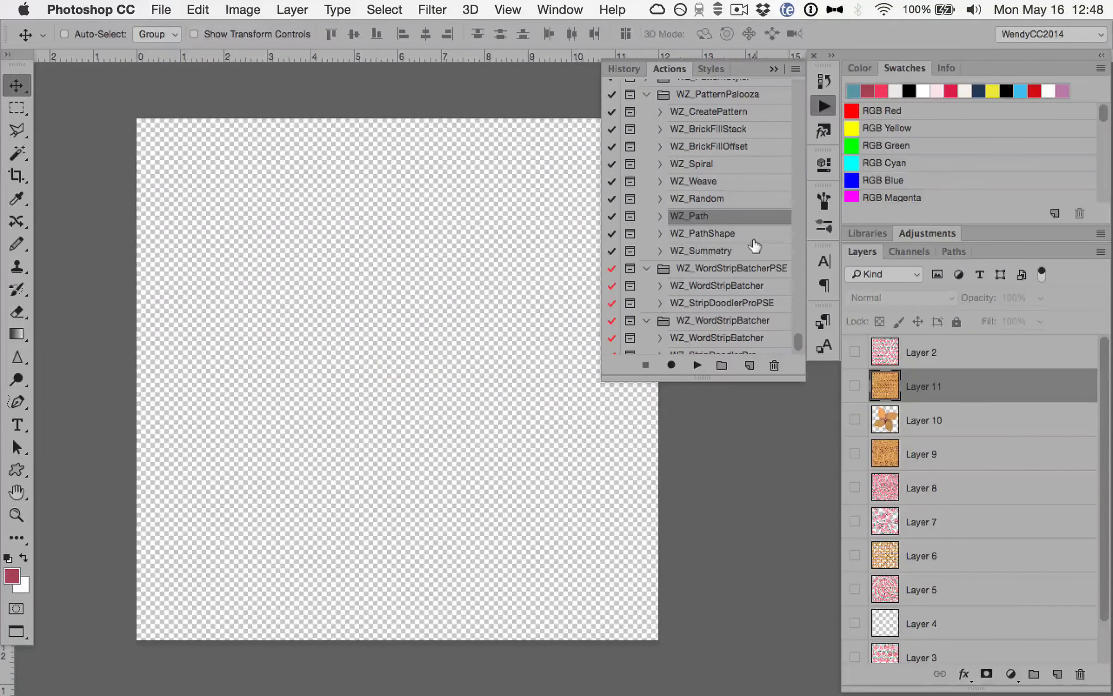
Draw an open, wavy path with four anchor points across the middle of the canvas using the Pen tool.
click(18, 400)
click(83, 401)
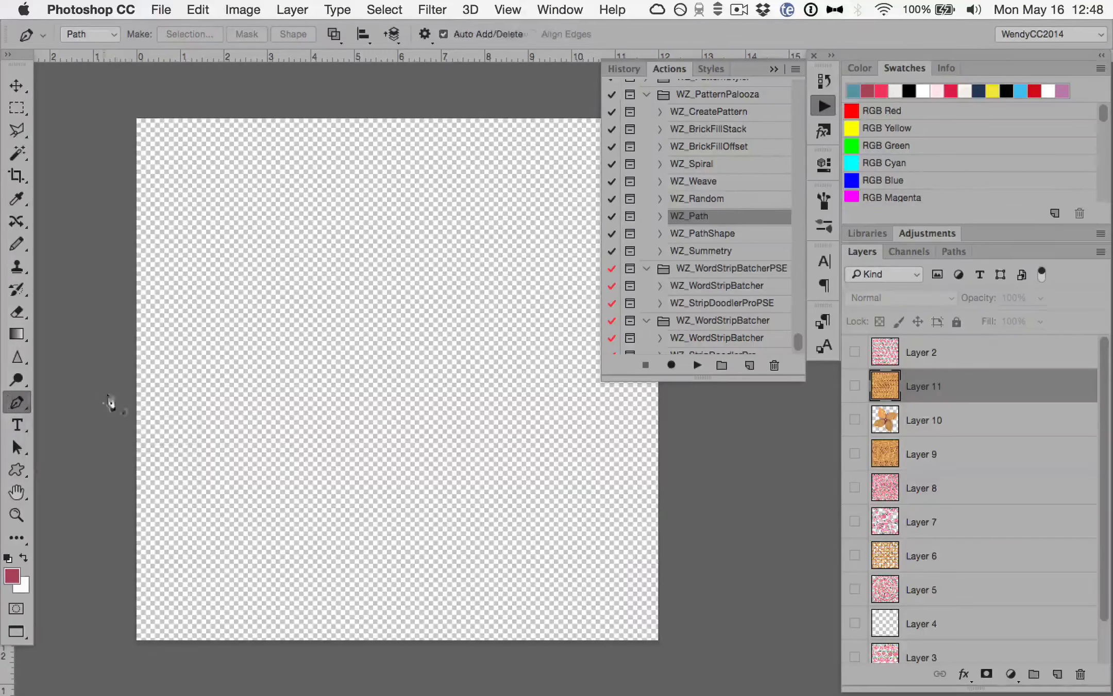
click(192, 461)
drag(292, 379, 355, 371)
drag(500, 406, 546, 373)
drag(565, 272, 609, 254)
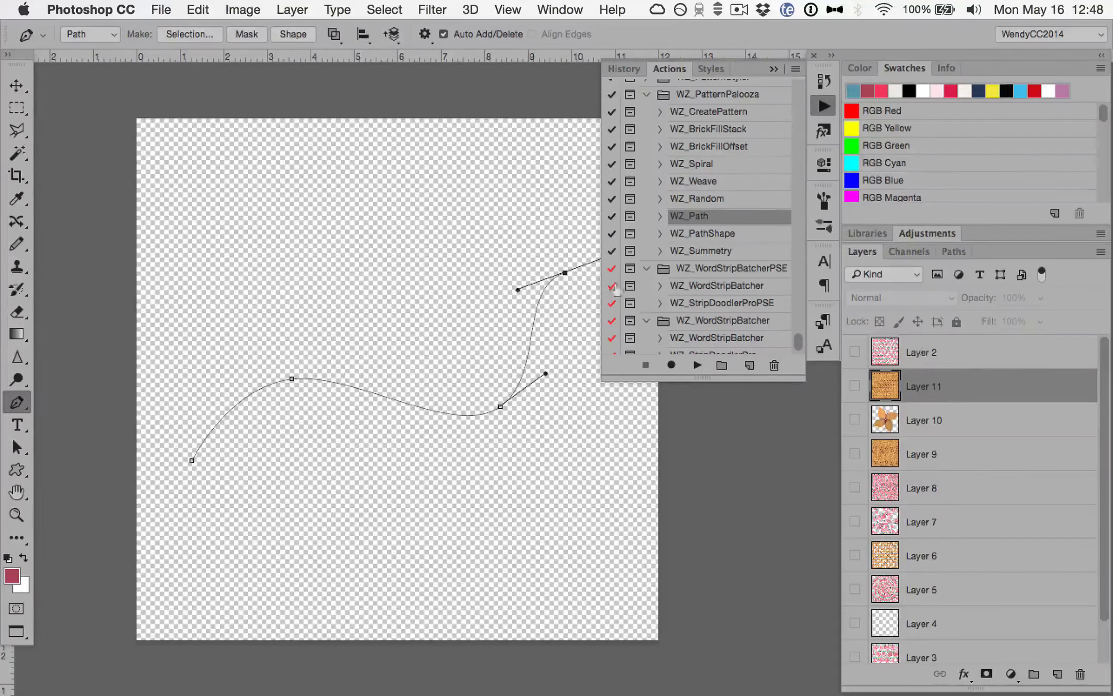
Make Layer 10 the active layer and select the wavy work path with the Path Selection tool.
click(17, 87)
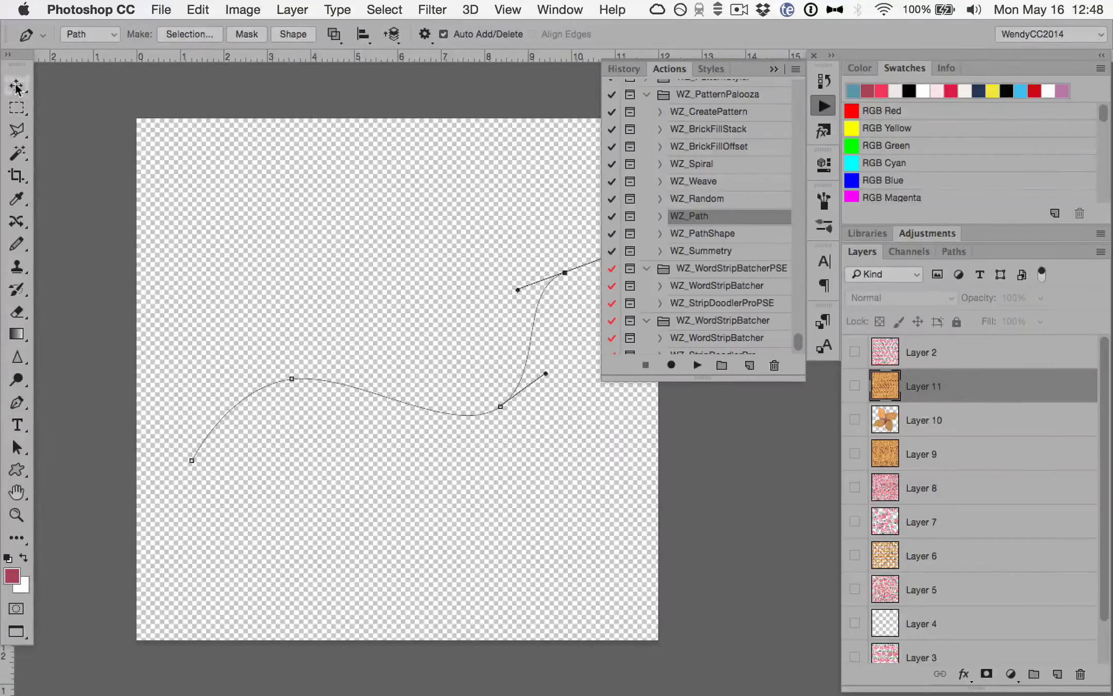
click(1005, 417)
click(955, 252)
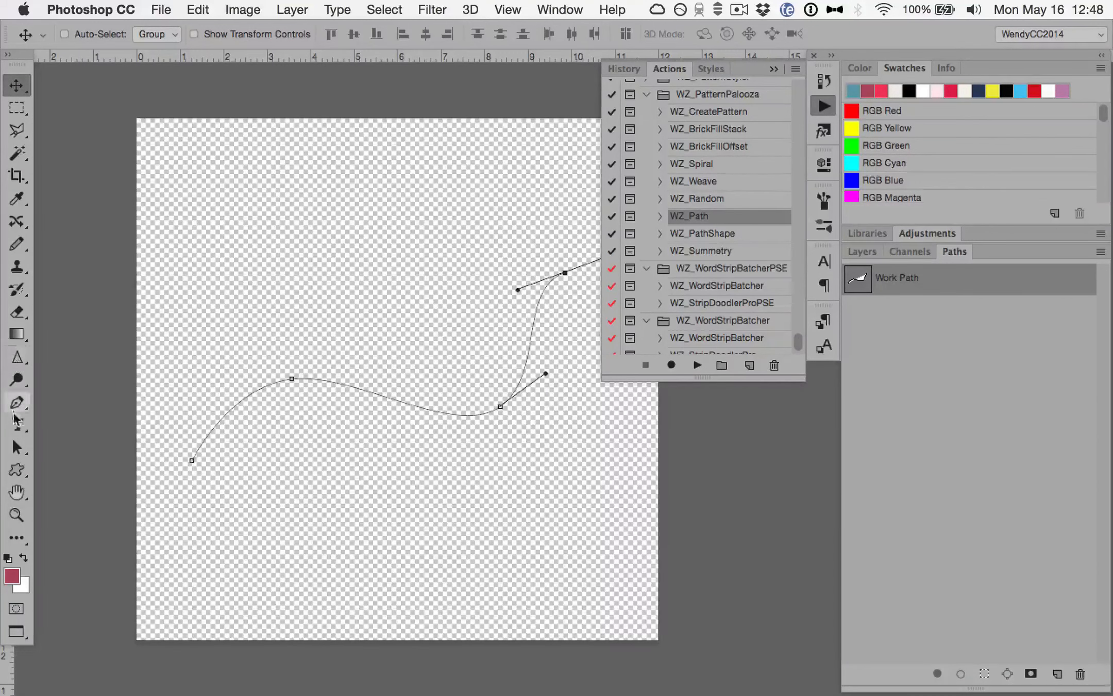
click(13, 453)
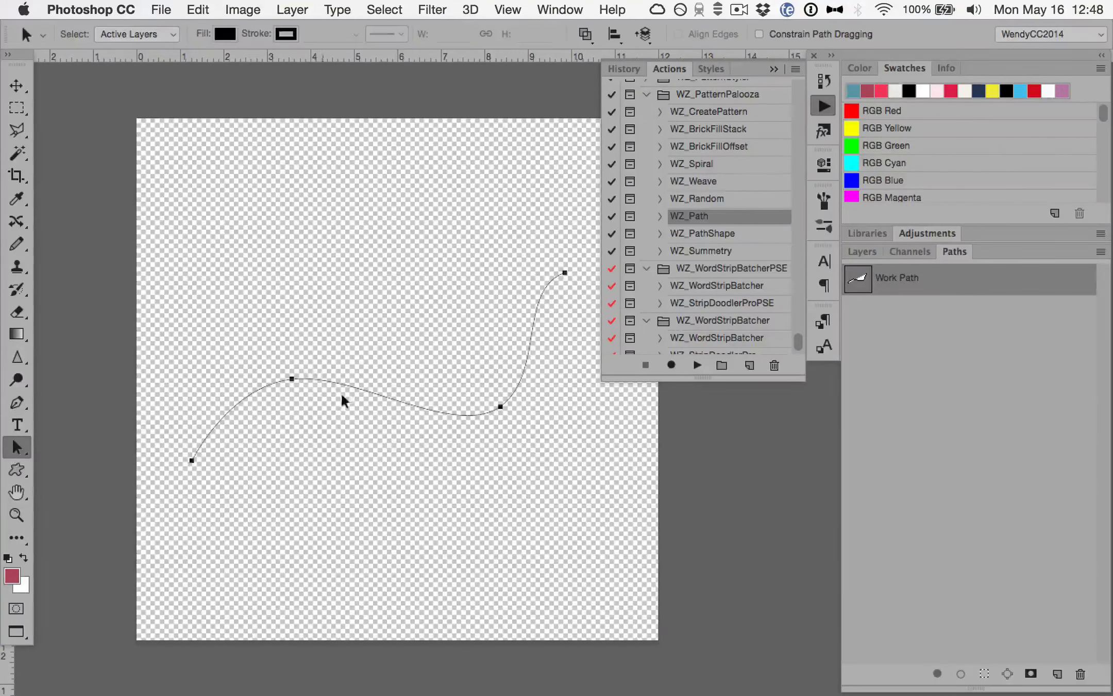
click(861, 251)
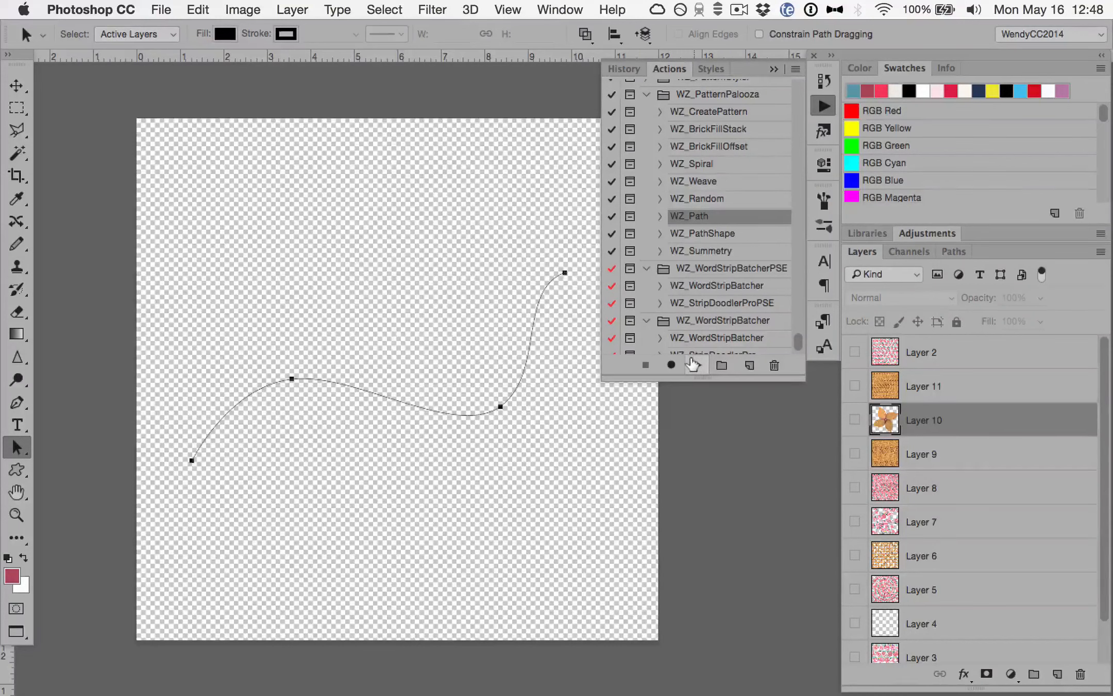
Run the WZ_Path action on the wavy path with WZ_DigiScrap_Flower as the custom pattern and a pattern scale of 0.37.
click(697, 365)
click(680, 292)
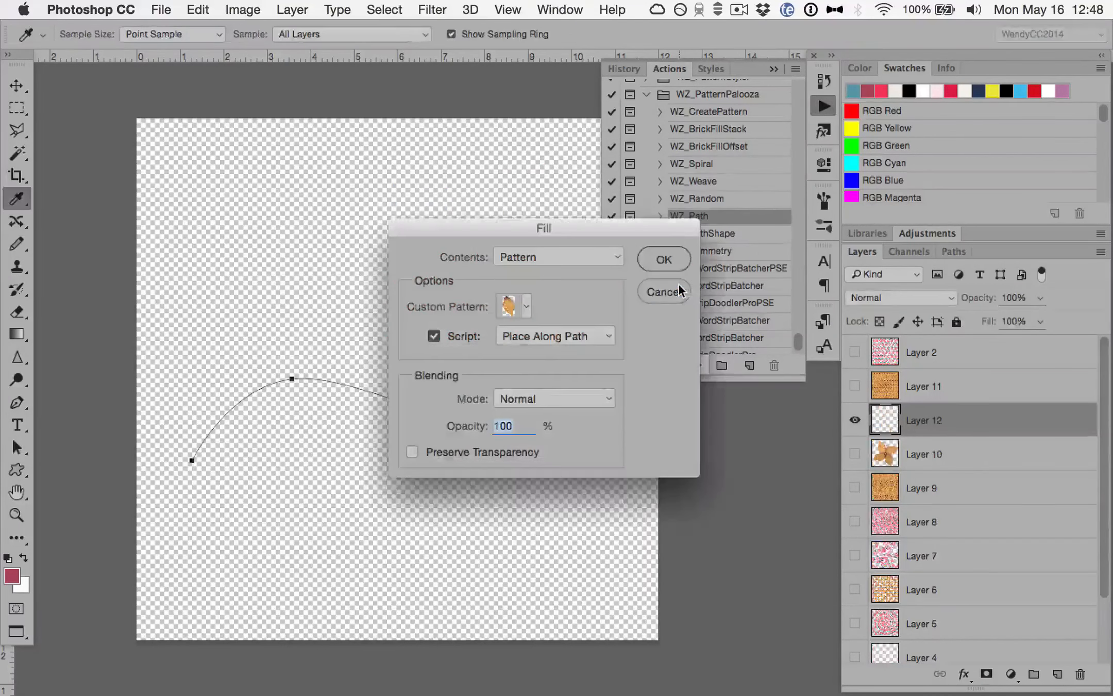
click(526, 305)
scroll(523, 423, down, 1)
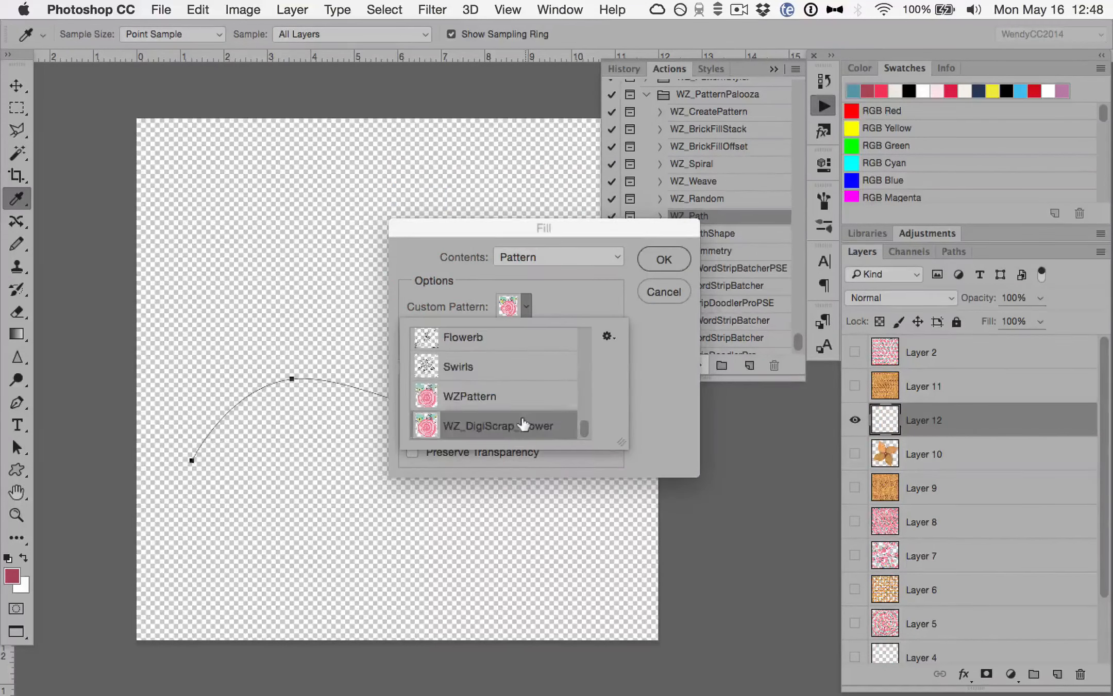
click(667, 261)
click(669, 259)
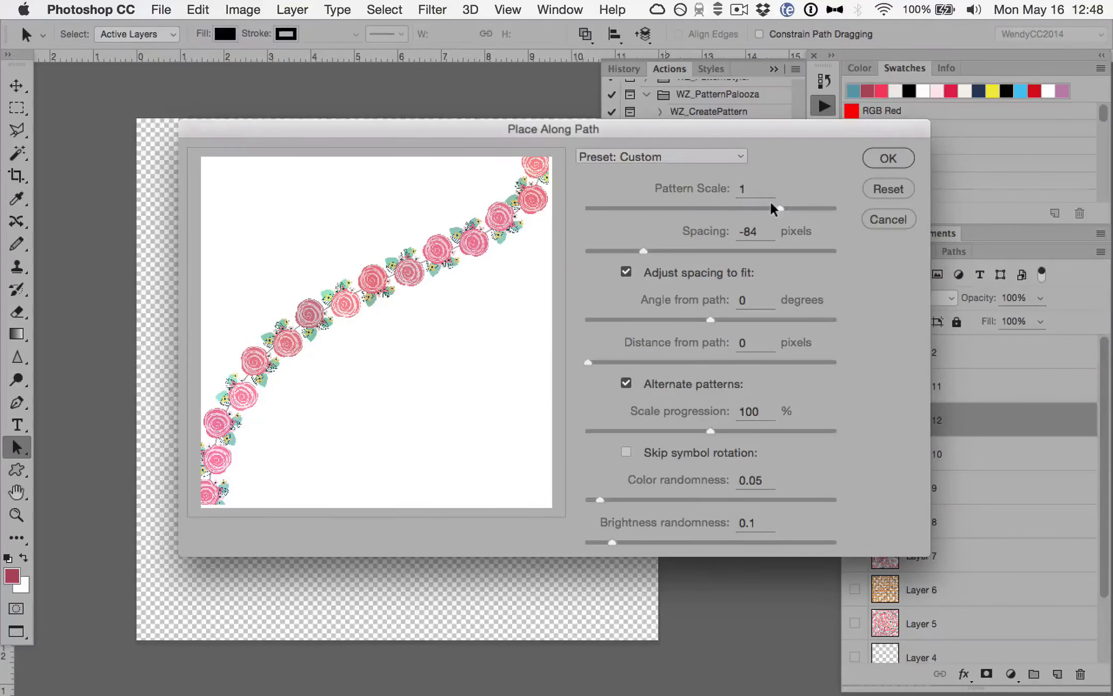
drag(777, 208, 644, 209)
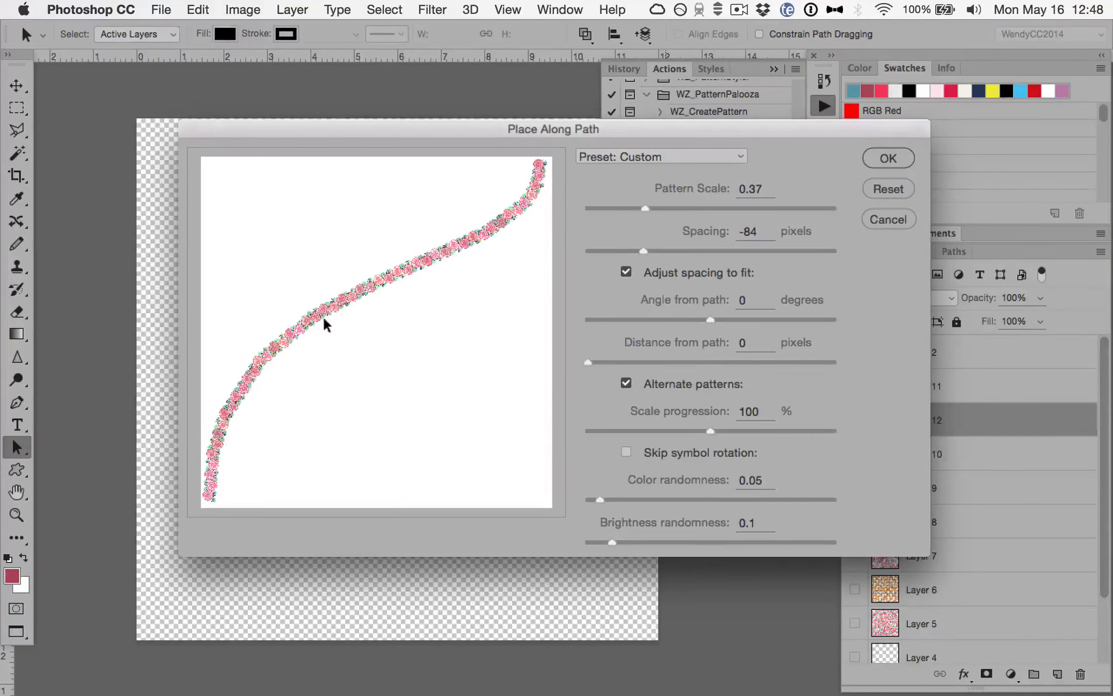
click(888, 157)
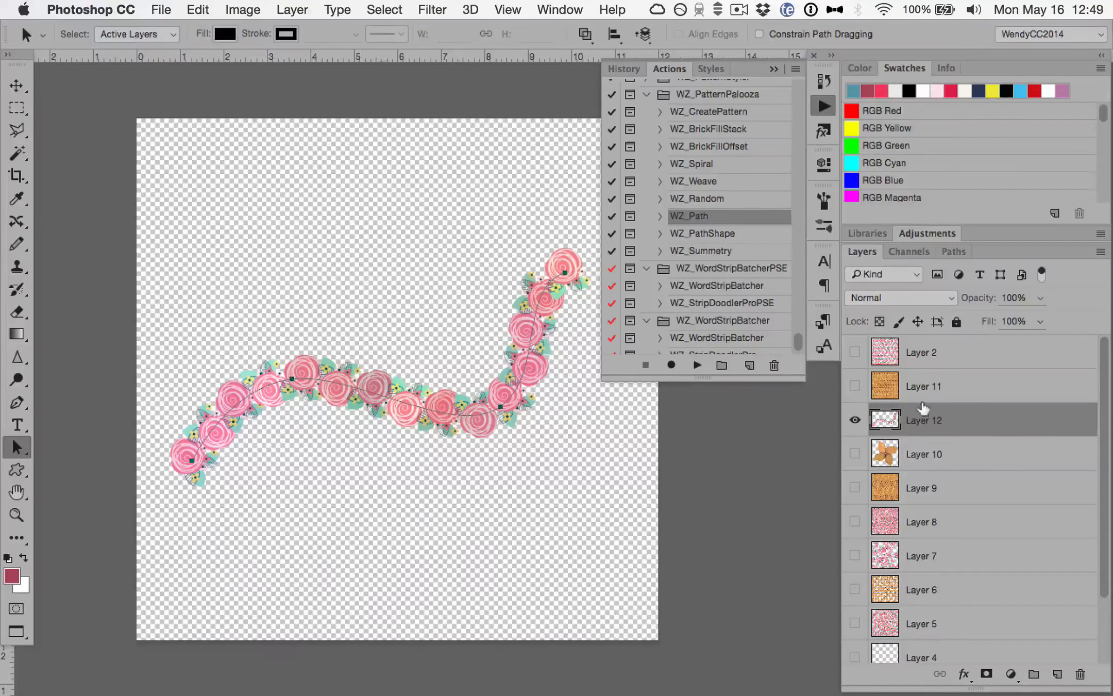
Hide Layer 12, then draw a house-like pentagon custom shape about 1821 by 1866 px and move it fully inside the canvas.
click(855, 419)
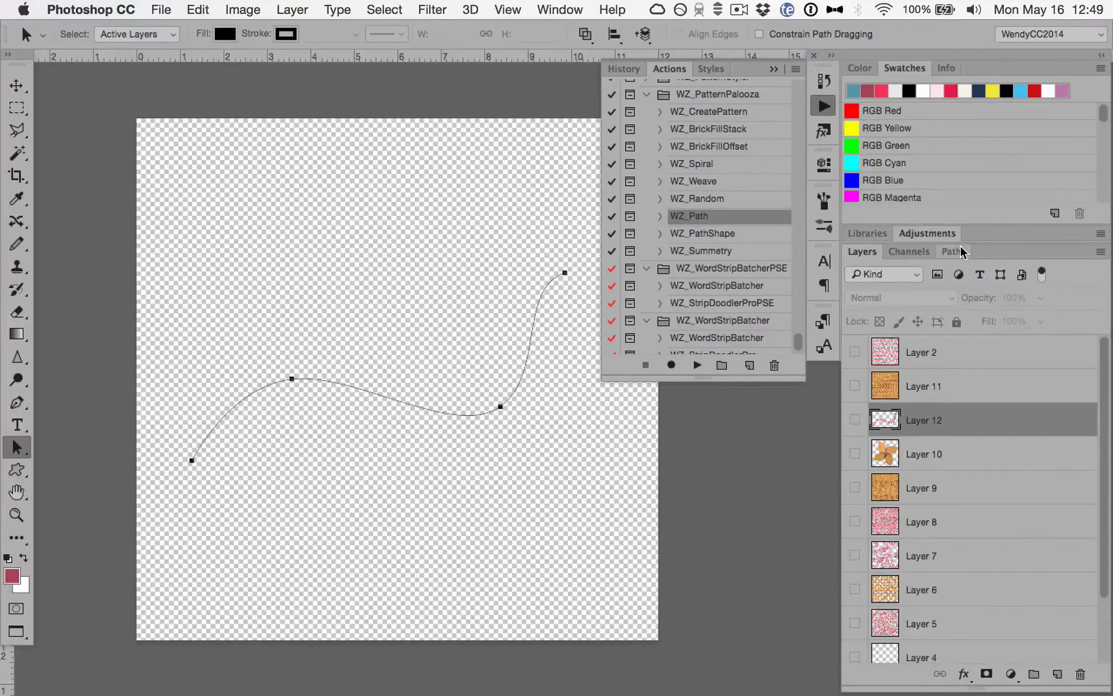
click(23, 471)
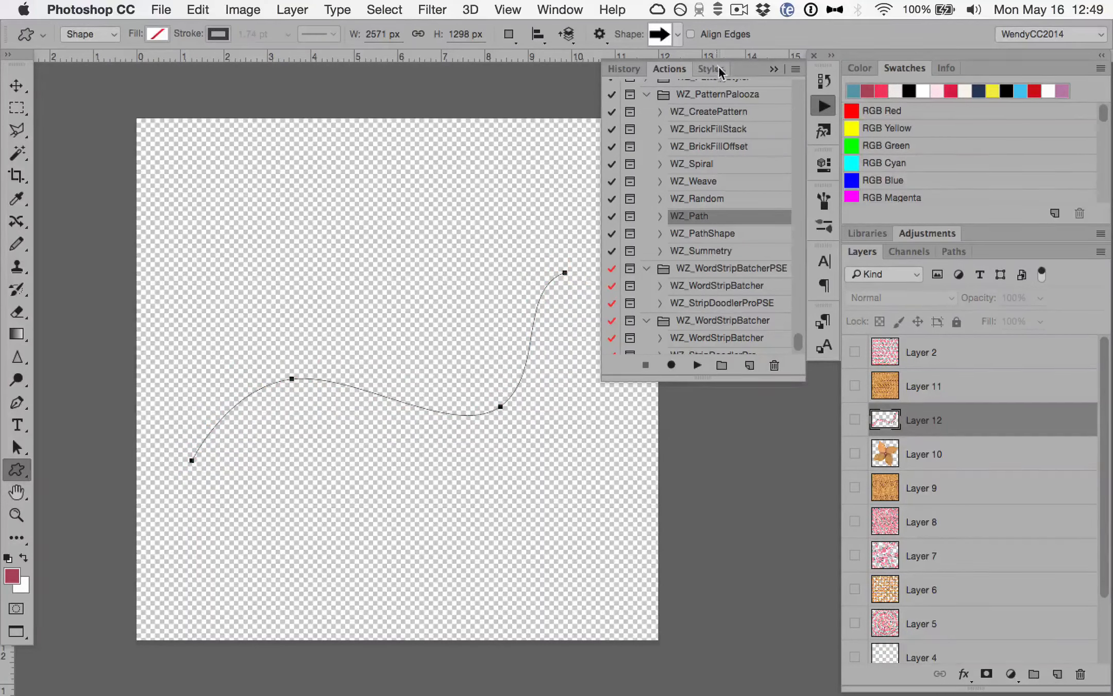
click(678, 35)
scroll(675, 245, down, 4)
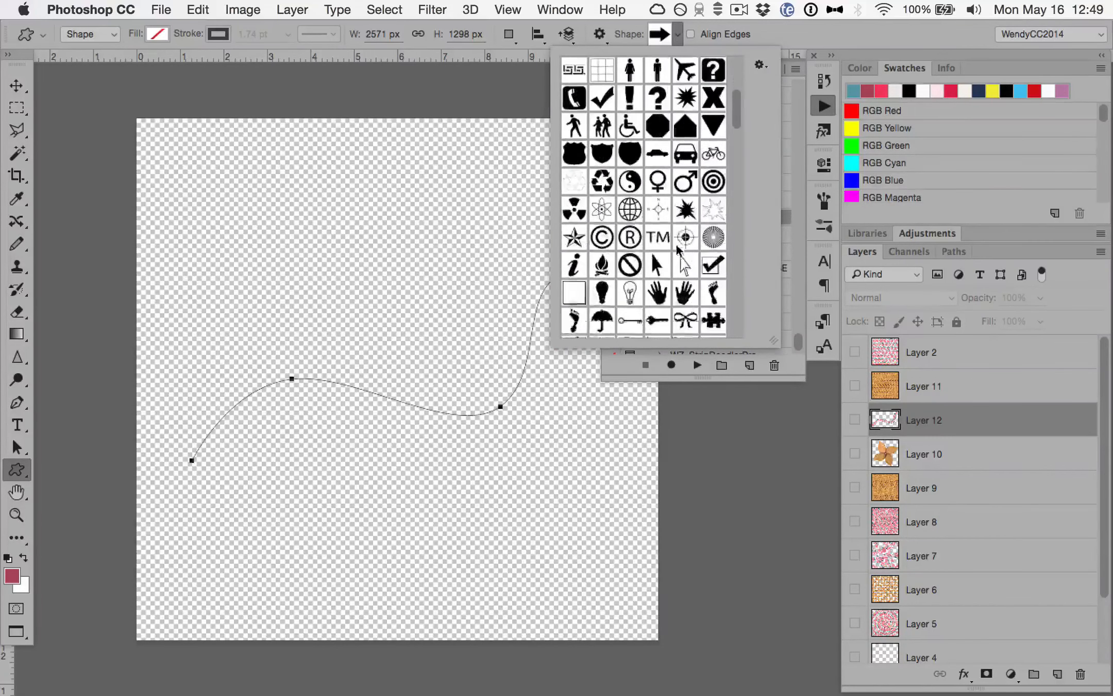
click(686, 126)
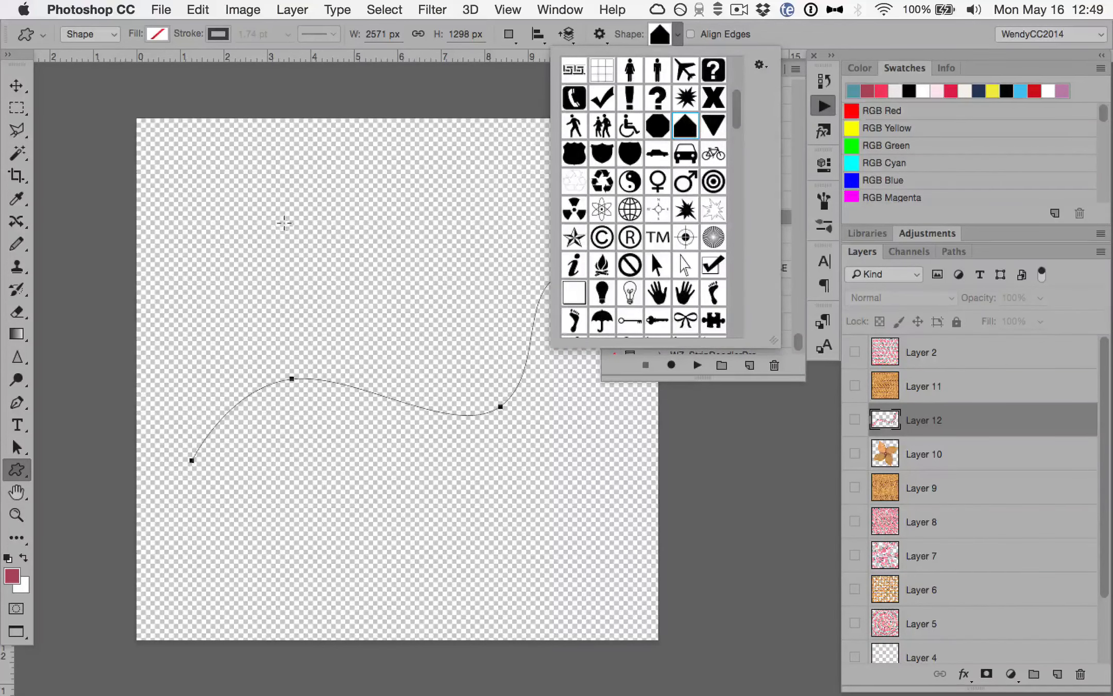
drag(287, 226, 420, 384)
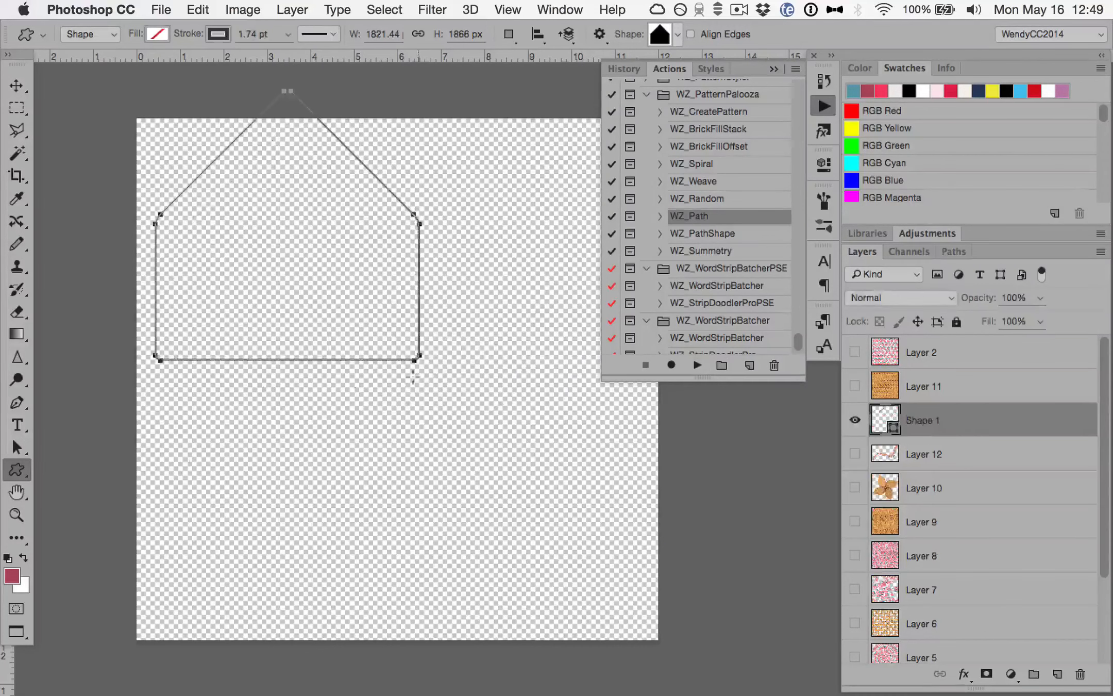
click(17, 85)
drag(237, 248, 324, 368)
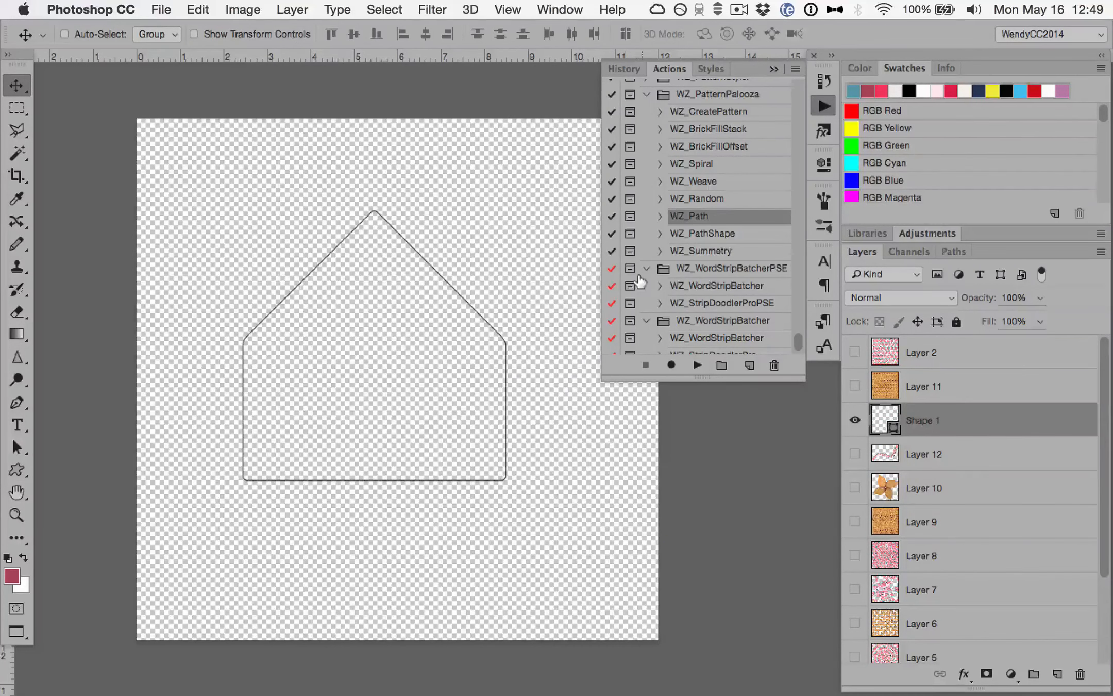
Run the WZ_PathShape action on the pentagon shape with WZ_DigiScrap_Flower as the custom pattern and a reduced pattern scale.
click(707, 234)
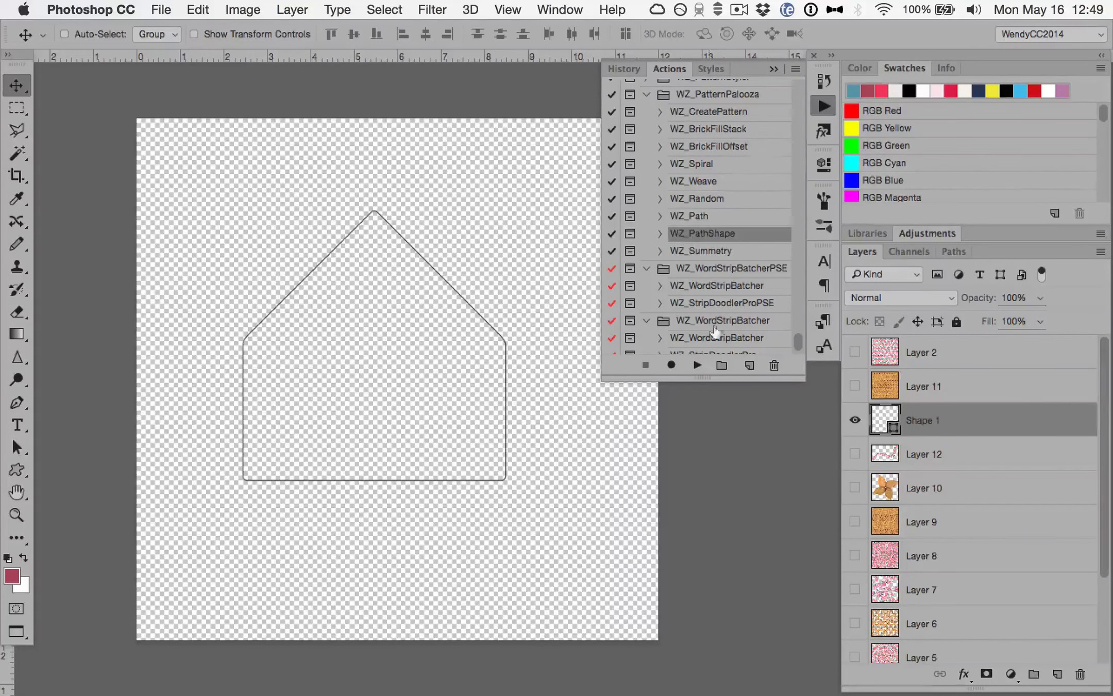
click(696, 363)
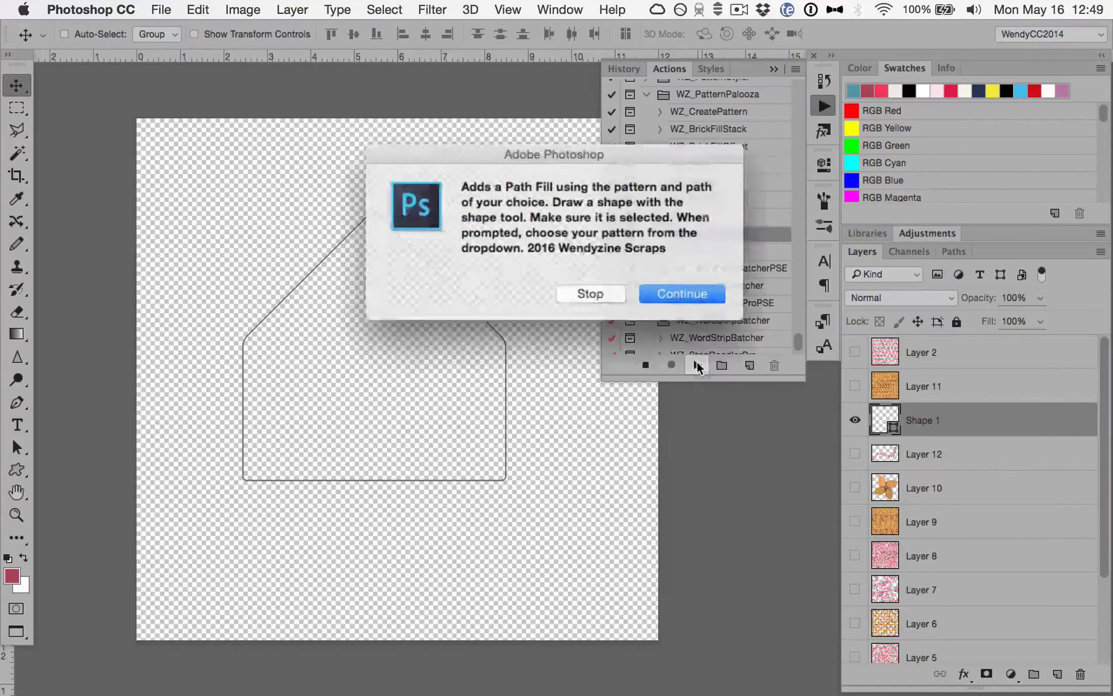
click(675, 291)
click(531, 308)
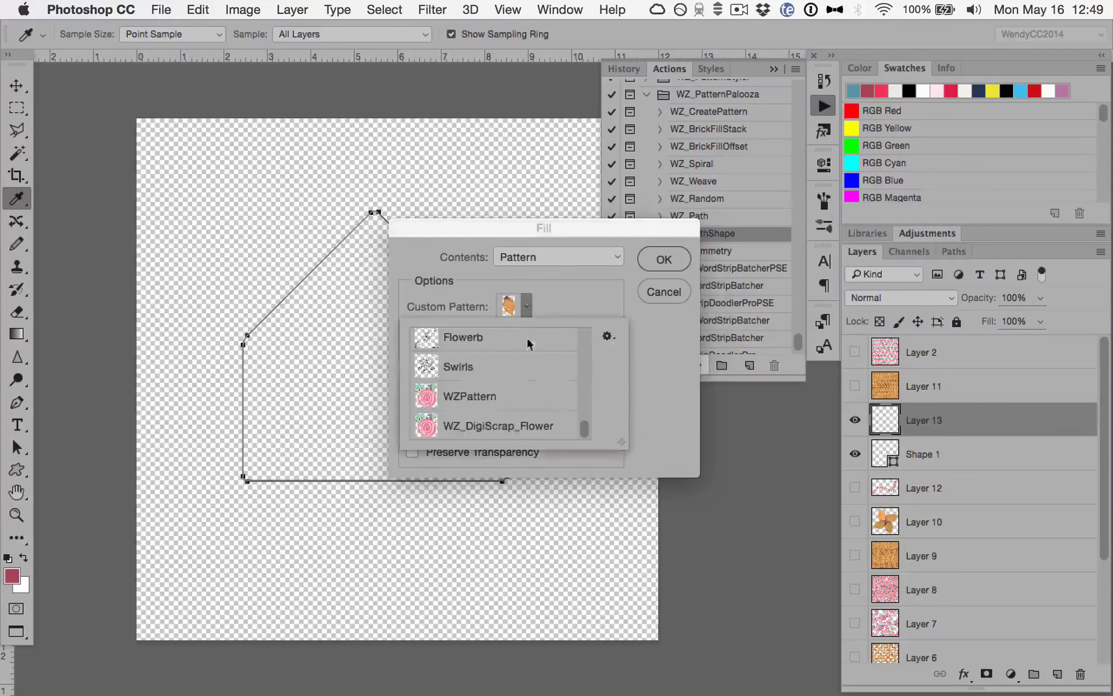
click(509, 426)
click(622, 287)
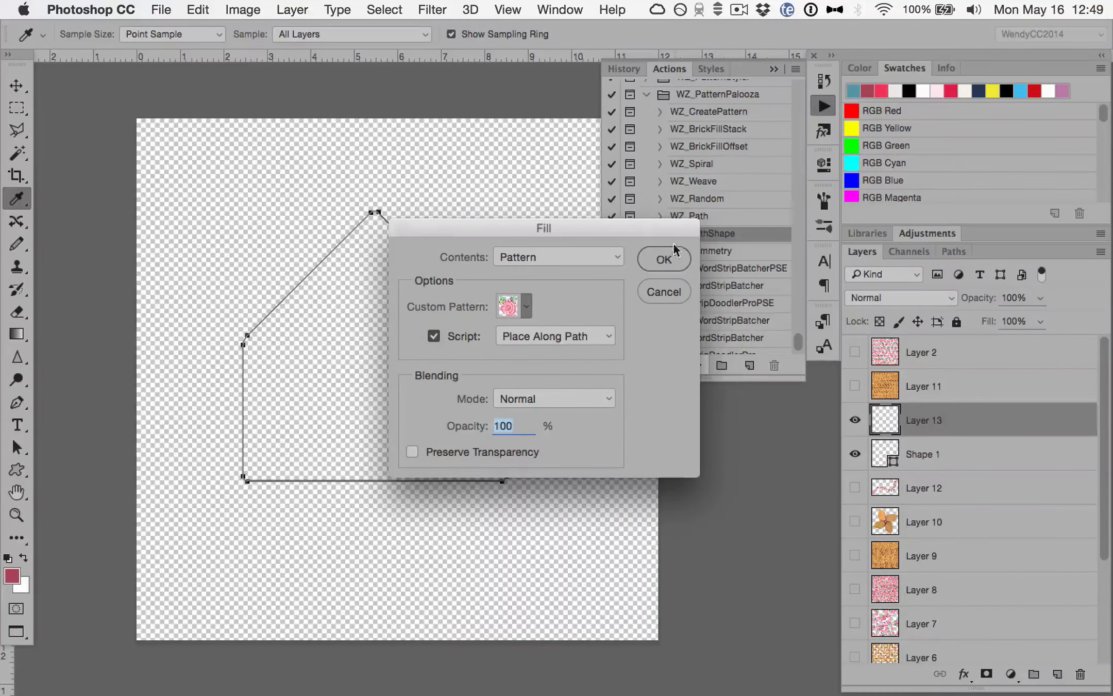
click(664, 259)
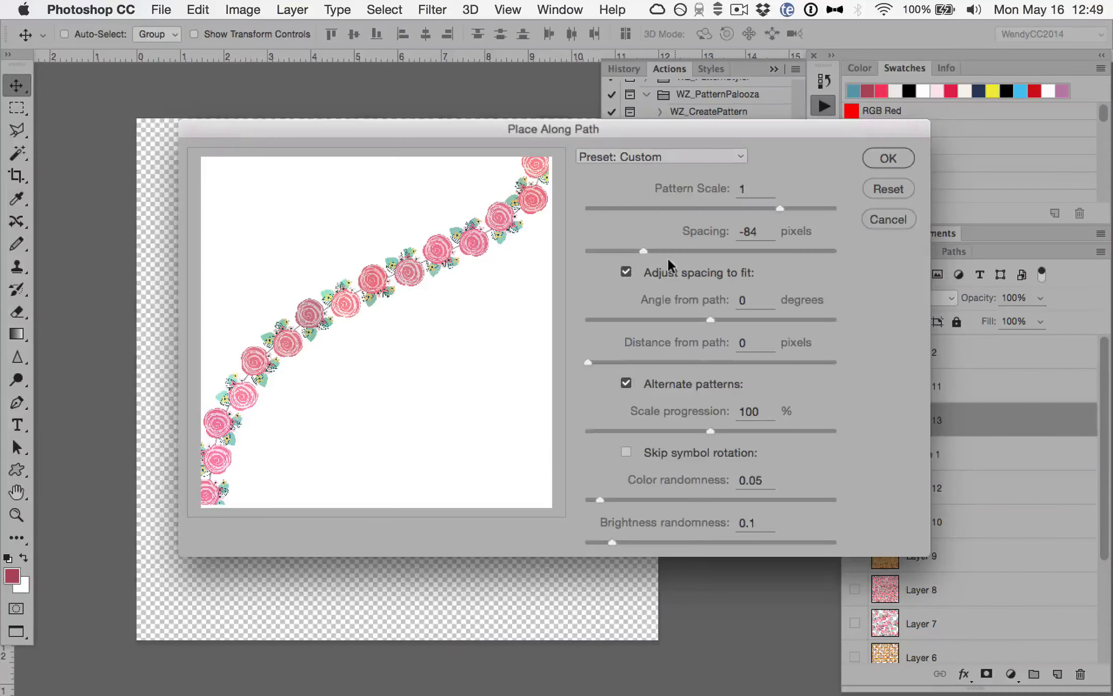
drag(765, 209, 613, 202)
click(885, 160)
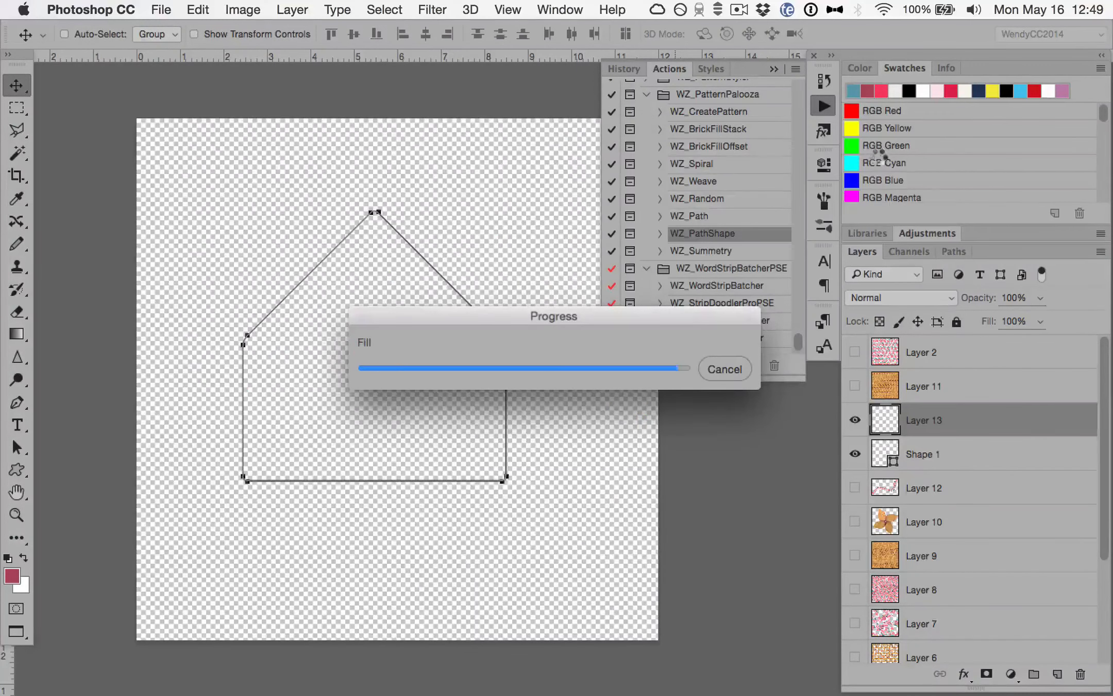